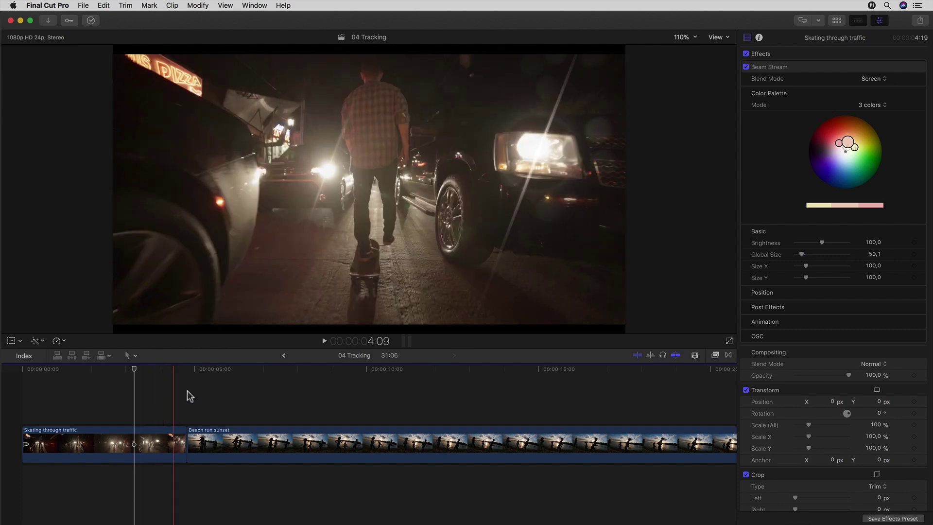
Step: Play through Beach run sunset and park the playhead at 9:20, with the sun above the trees
scroll(221, 402, "right", 5)
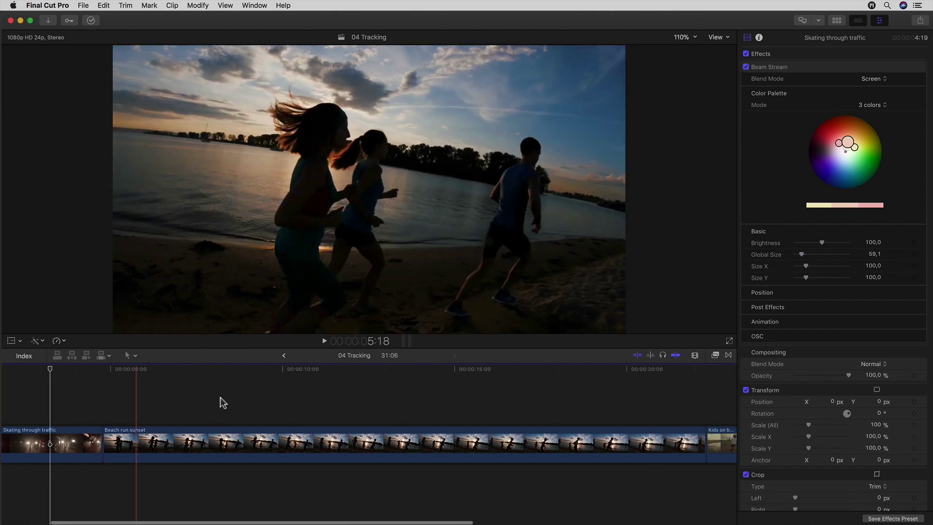
left_click(106, 395)
key("space")
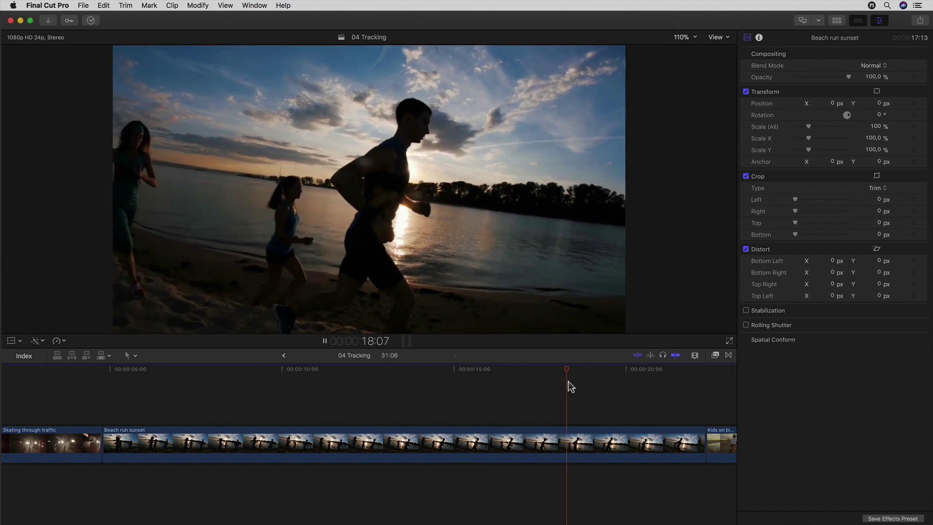
key("space")
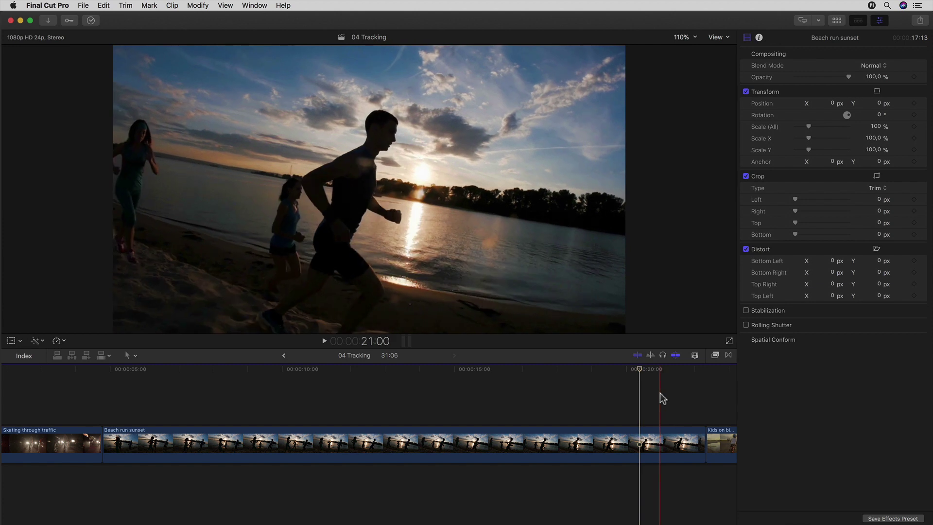
left_click(279, 391)
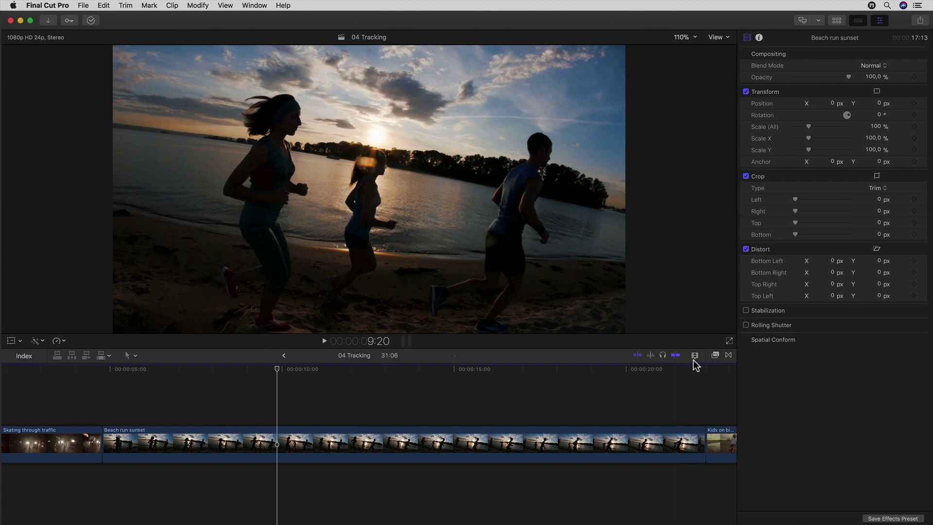
Step: Find Sunlit Sky in the Effects browser's Organic section and drop it onto Beach run sunset
left_click(715, 356)
scroll(709, 389, "down", 3)
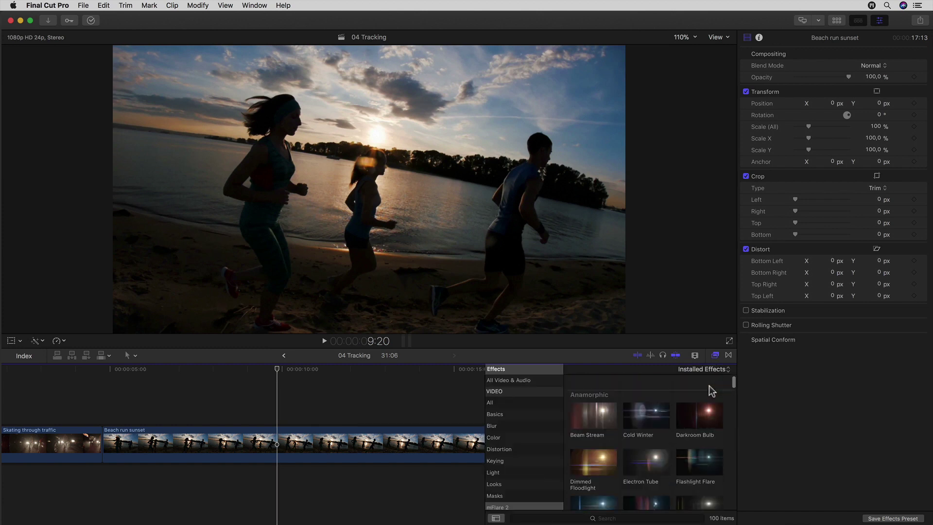
scroll(711, 390, "down", 10)
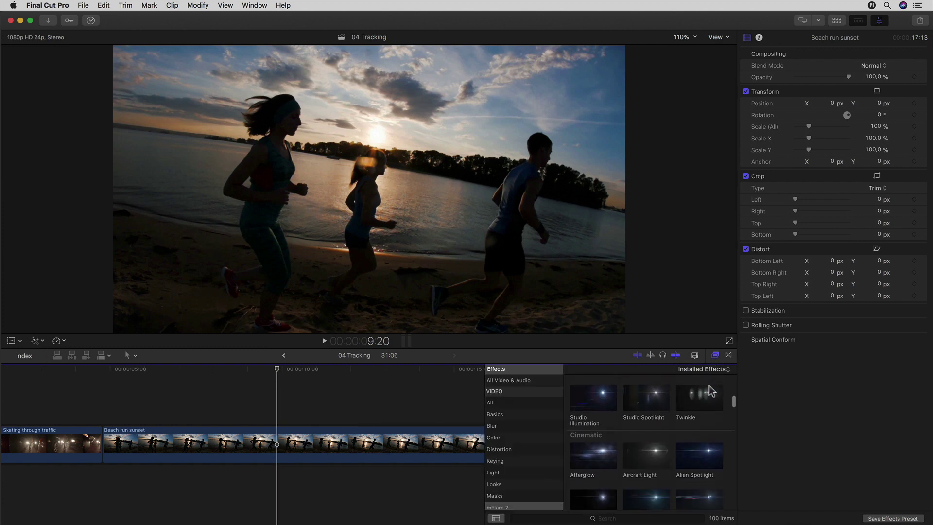
scroll(711, 390, "down", 10)
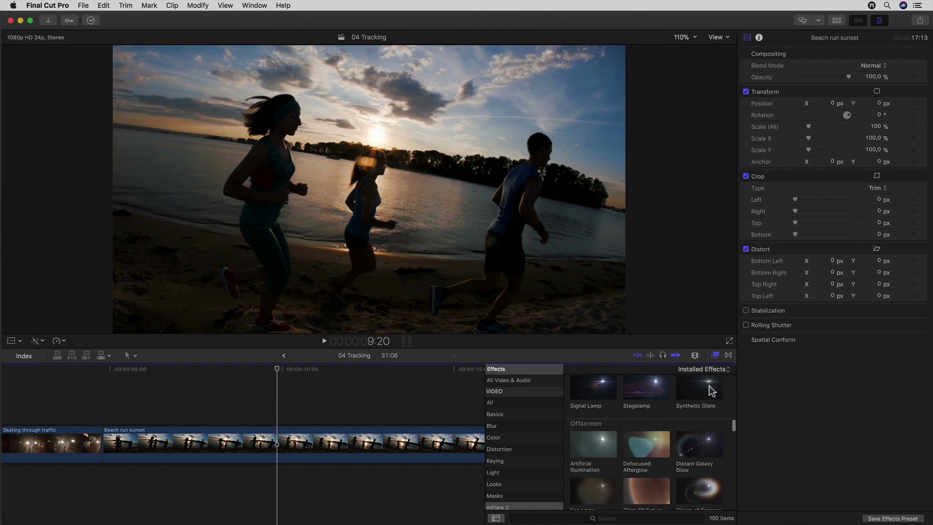
scroll(710, 390, "down", 10)
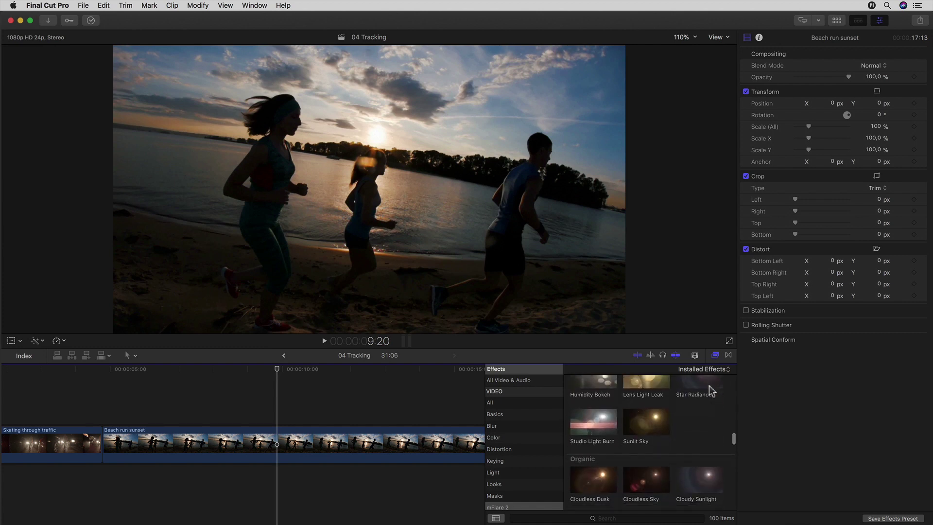
scroll(711, 390, "down", 10)
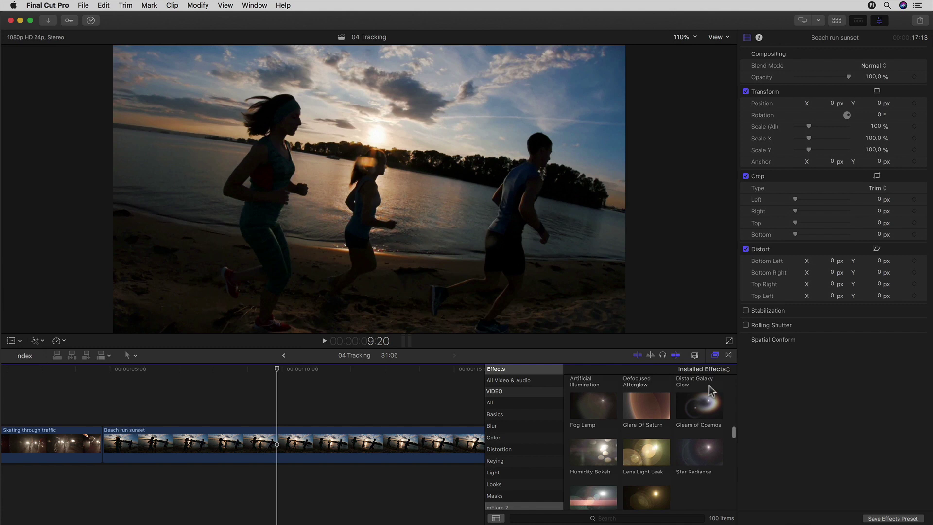
scroll(711, 390, "down", 3)
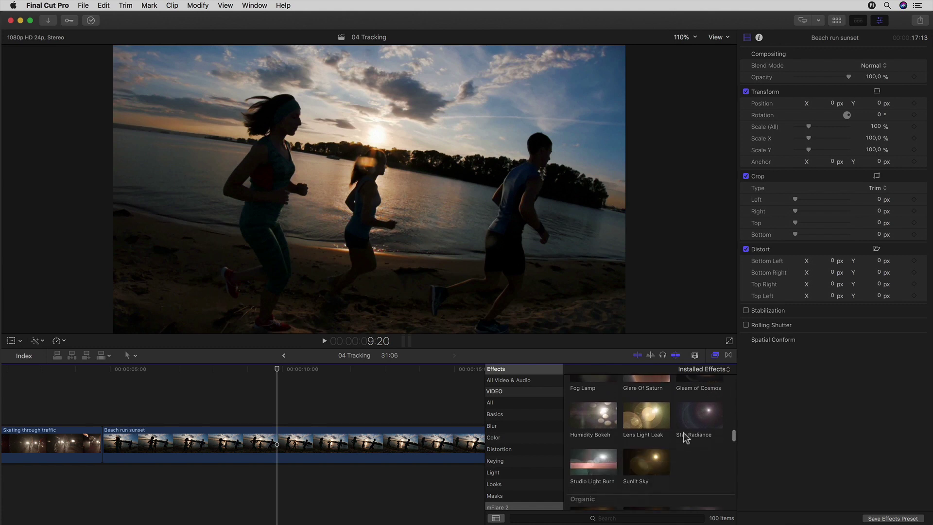
mouse_move(649, 459)
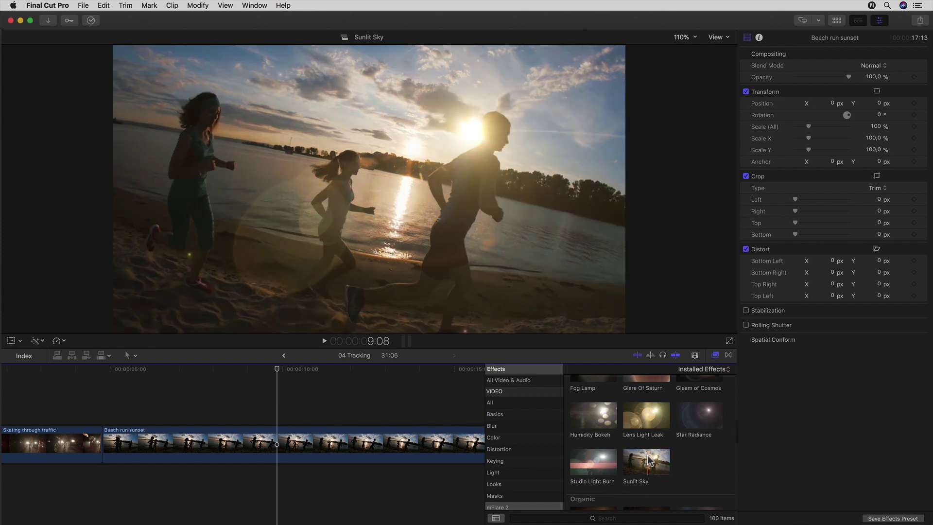
left_click_drag(650, 459, 371, 443)
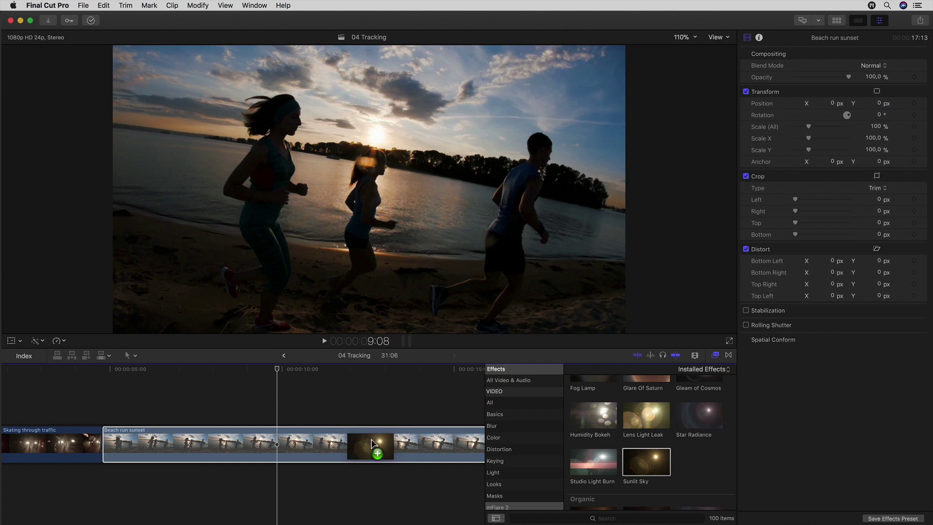
left_click_drag(371, 443, 372, 444)
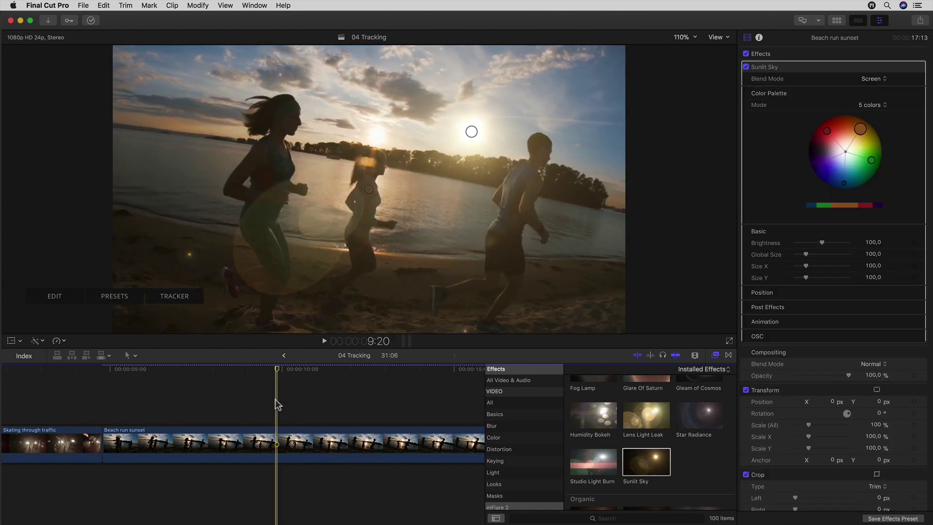
Step: Close the Effects browser and drag the flare's sun point up and left near the clip start
left_click(715, 354)
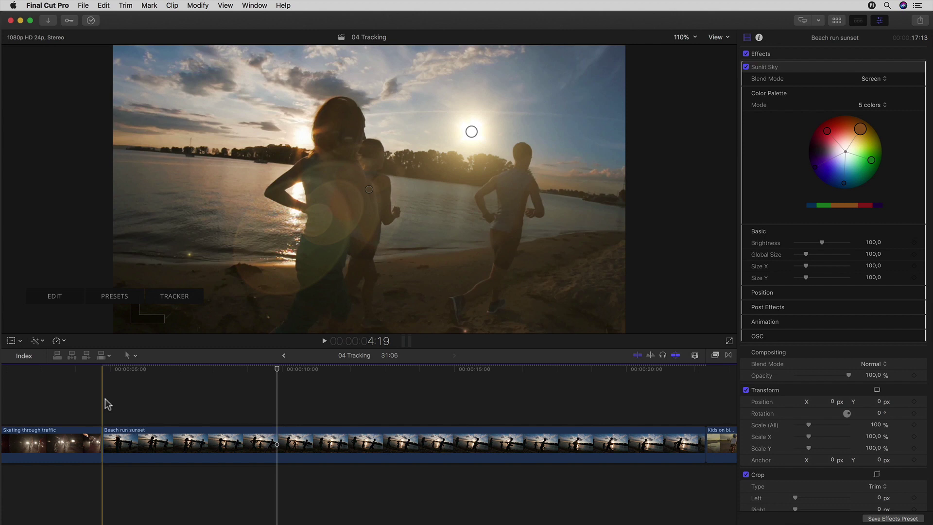
left_click(105, 399)
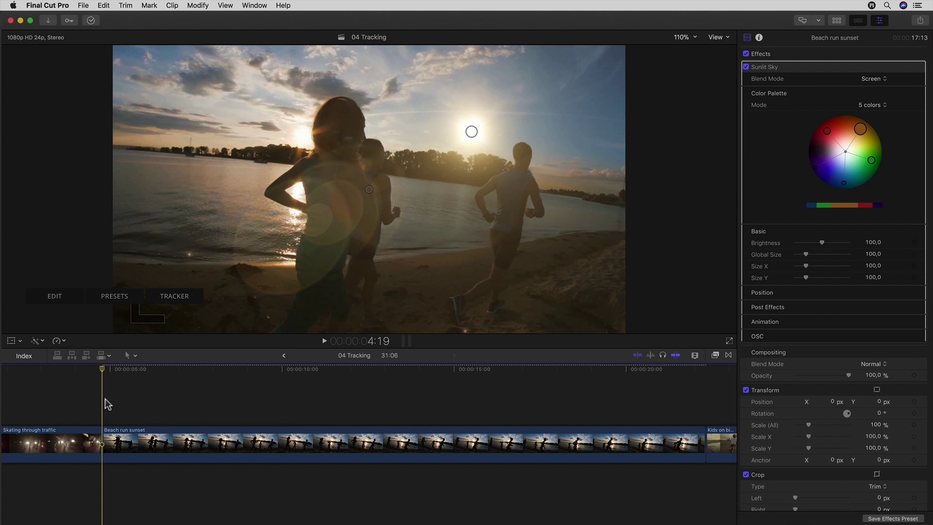
mouse_move(470, 136)
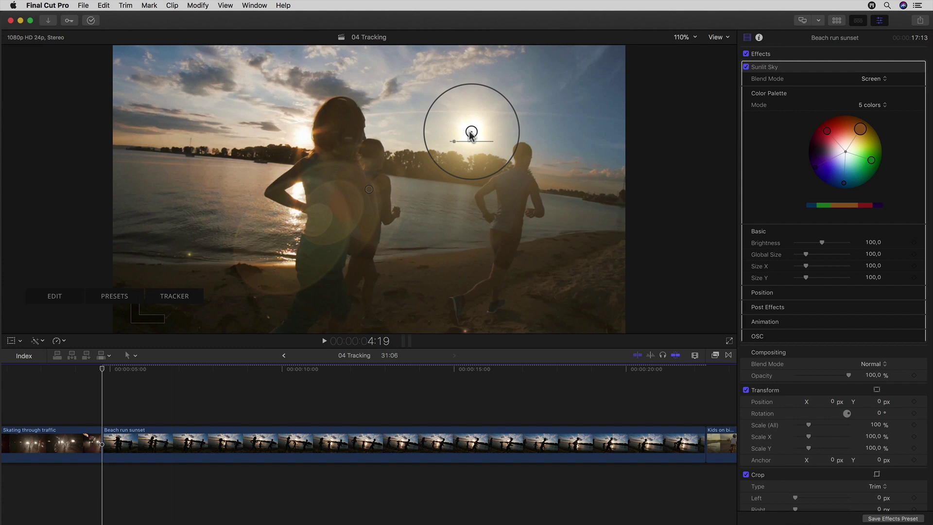
left_click_drag(470, 135, 446, 124)
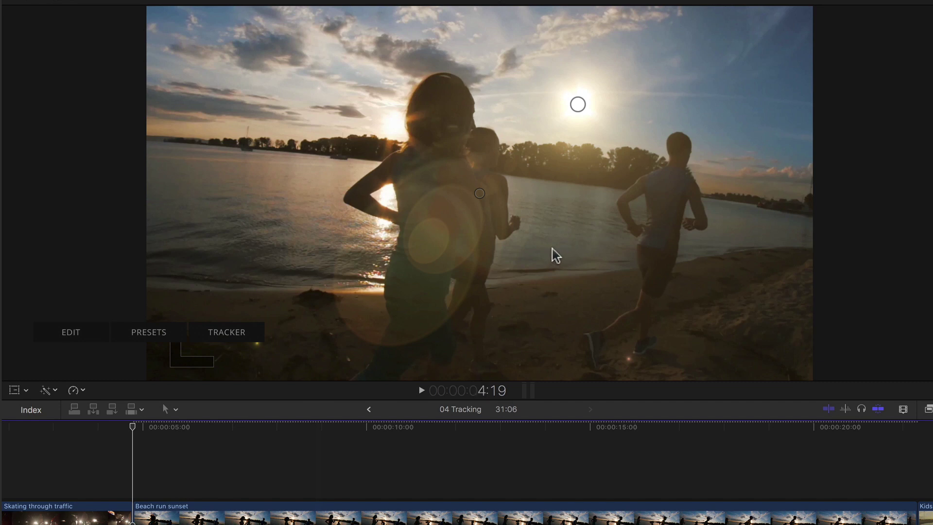
mouse_move(580, 106)
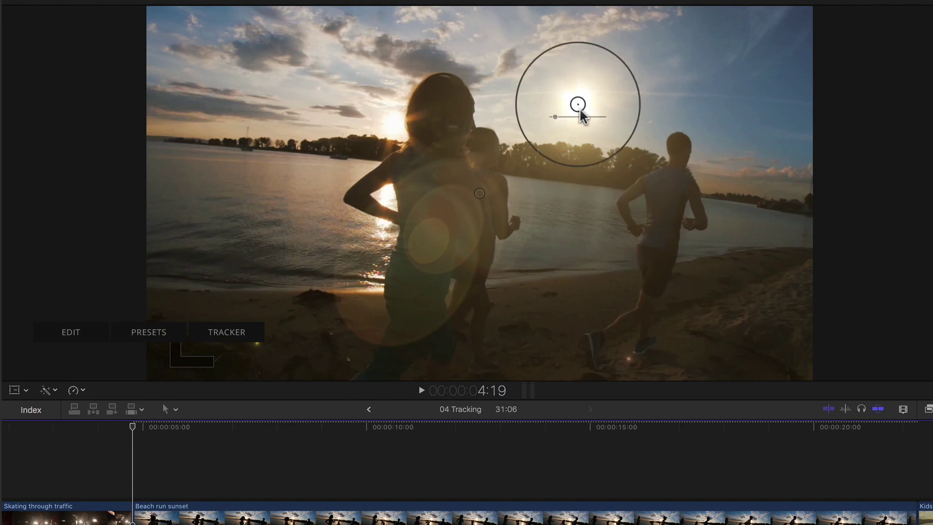
Step: Fit a small tracker box on the spot beside the middle runner's head and start tracking
left_click(235, 334)
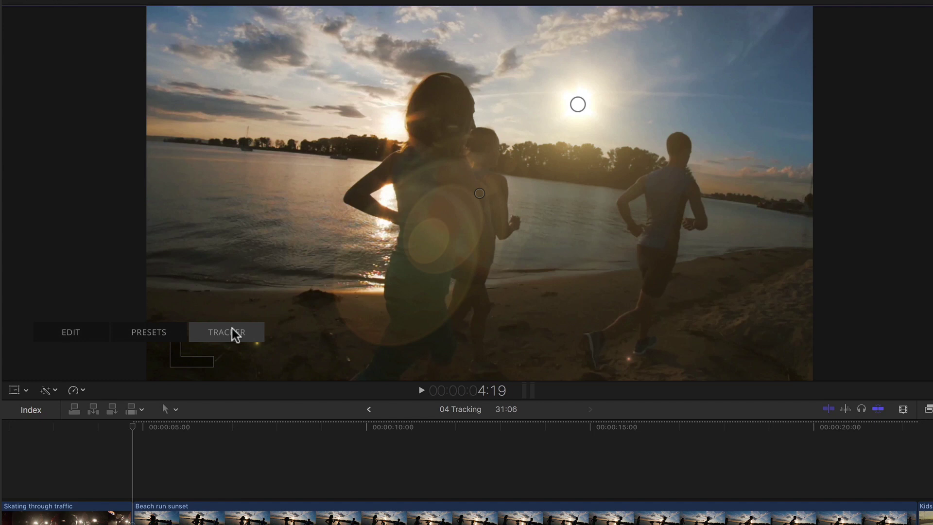
left_click(234, 334)
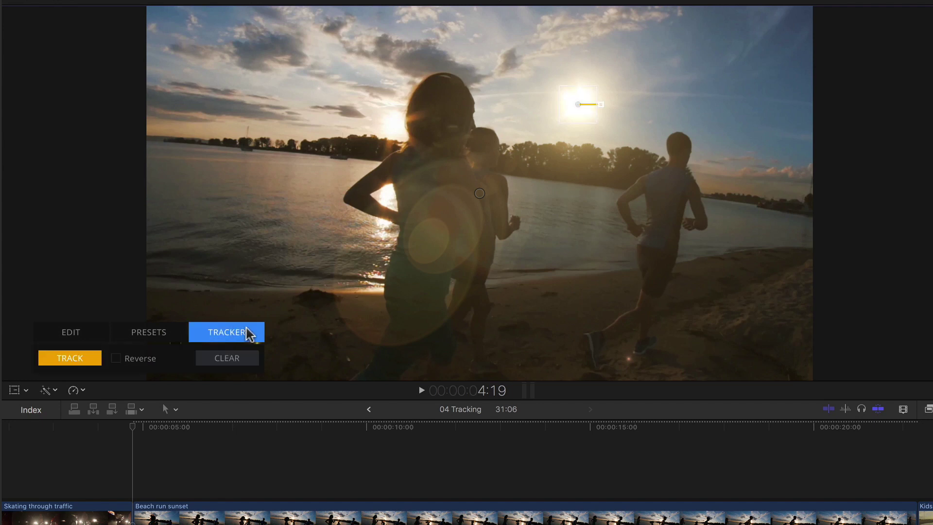
mouse_move(576, 119)
left_click_drag(574, 118, 511, 152)
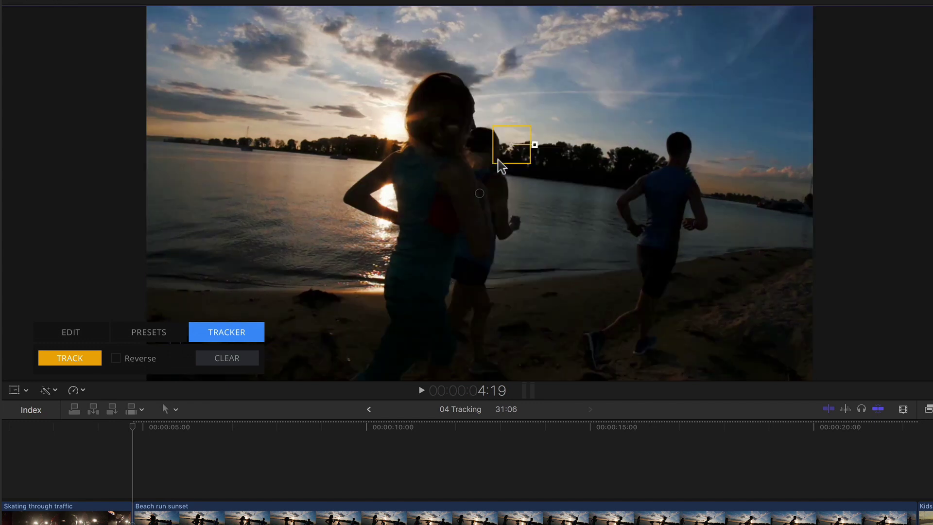
left_click_drag(497, 161, 502, 155)
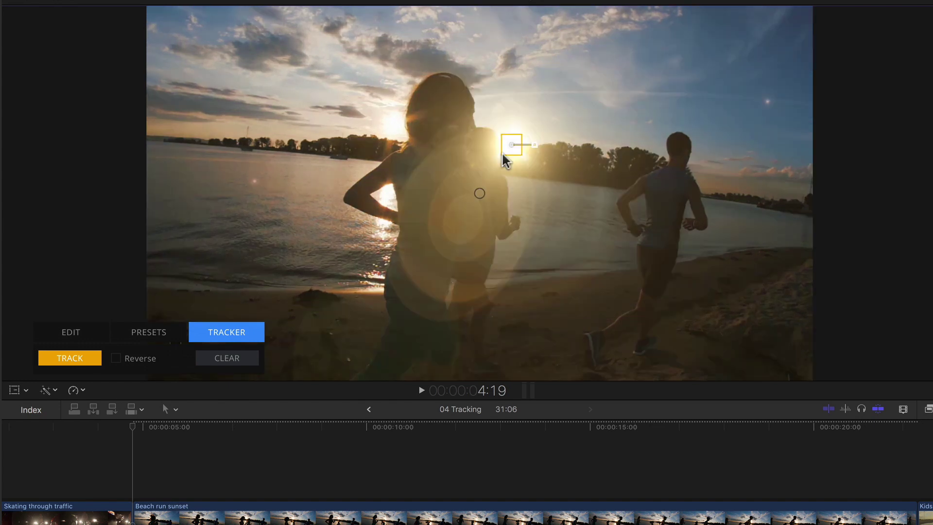
left_click(79, 357)
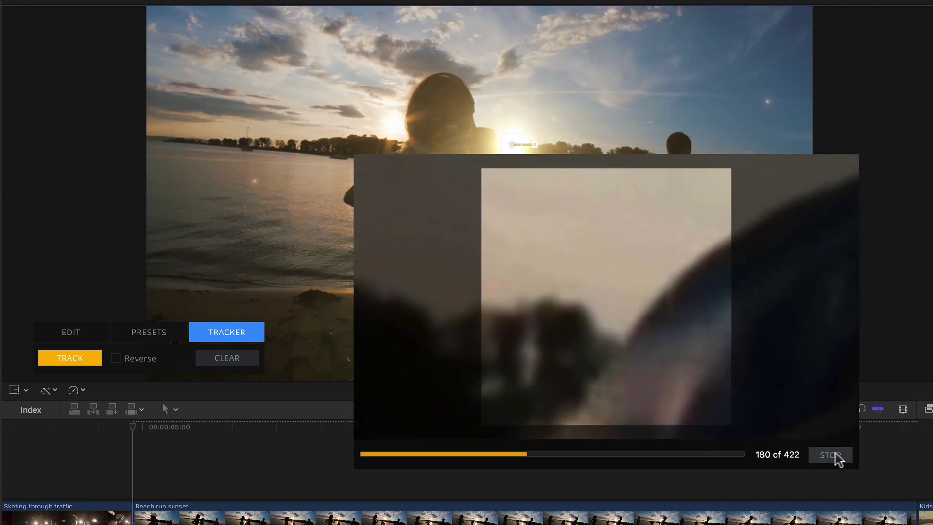
Step: Halt tracking at frame 180 of 422 and, at 11:19, move the tracked point onto the woman's head
left_click(836, 455)
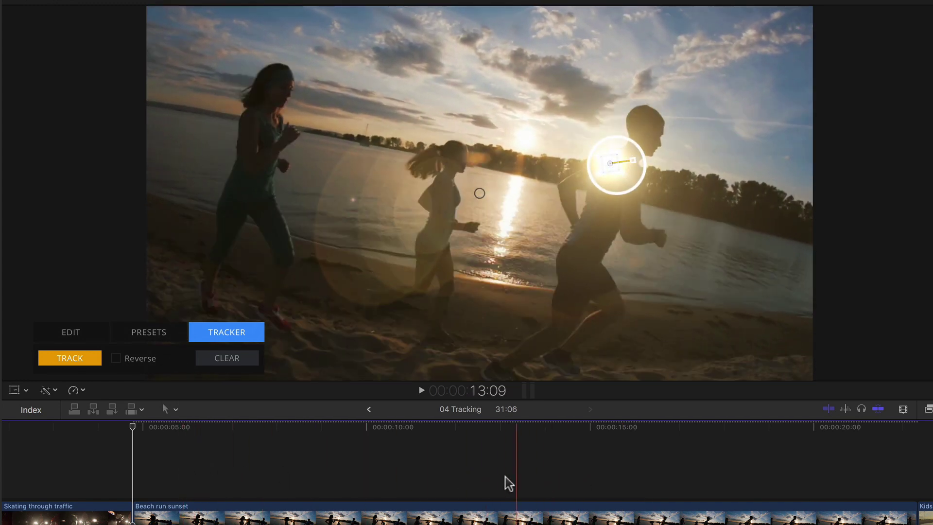
left_click(447, 475)
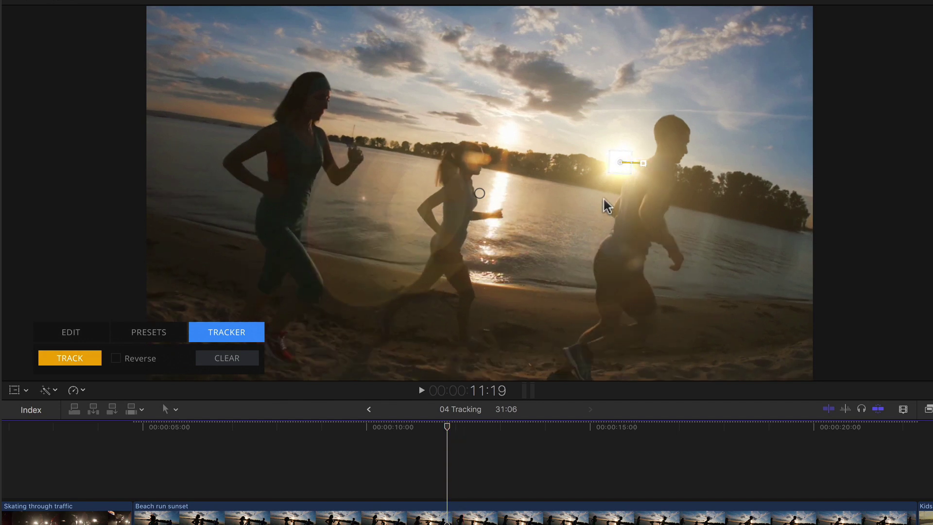
left_click_drag(621, 168, 437, 147)
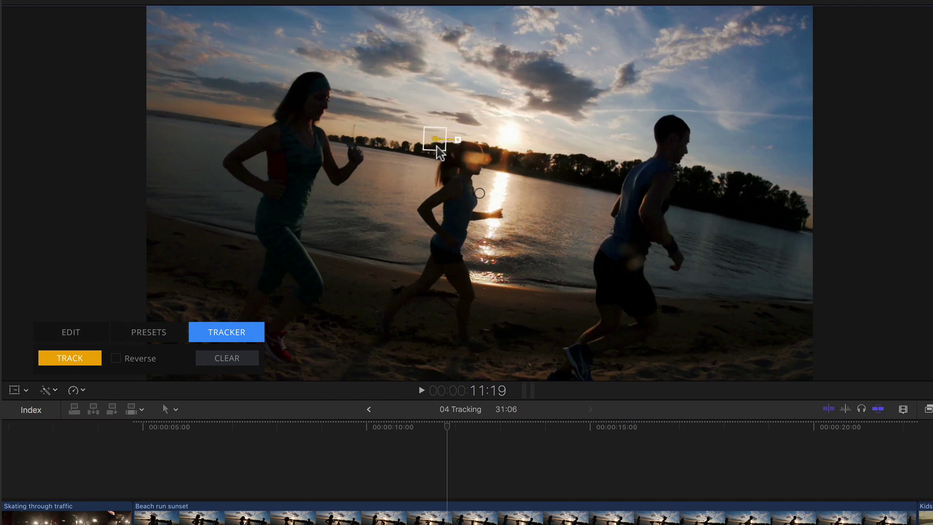
left_click_drag(436, 147, 436, 147)
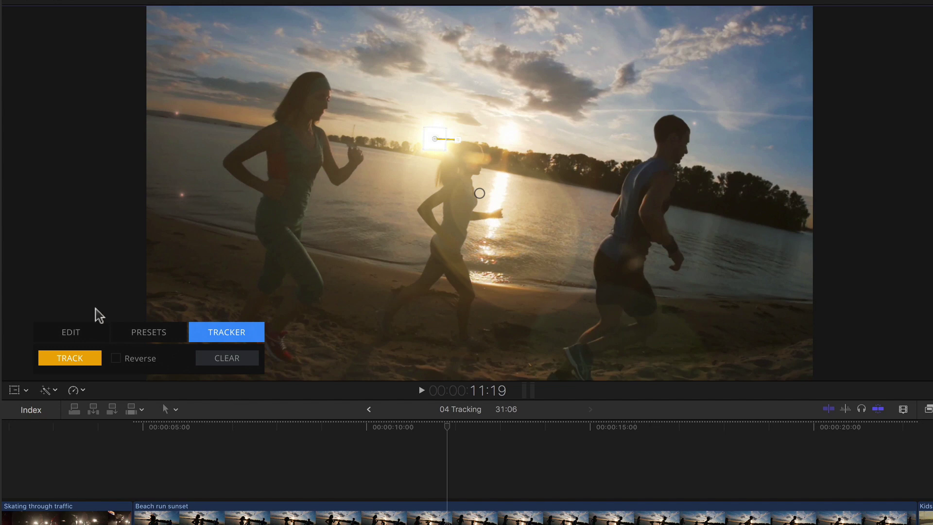
Step: Re-track in short passes, correcting drift around 12:17 and 17:03, through to the clip's end
left_click(71, 360)
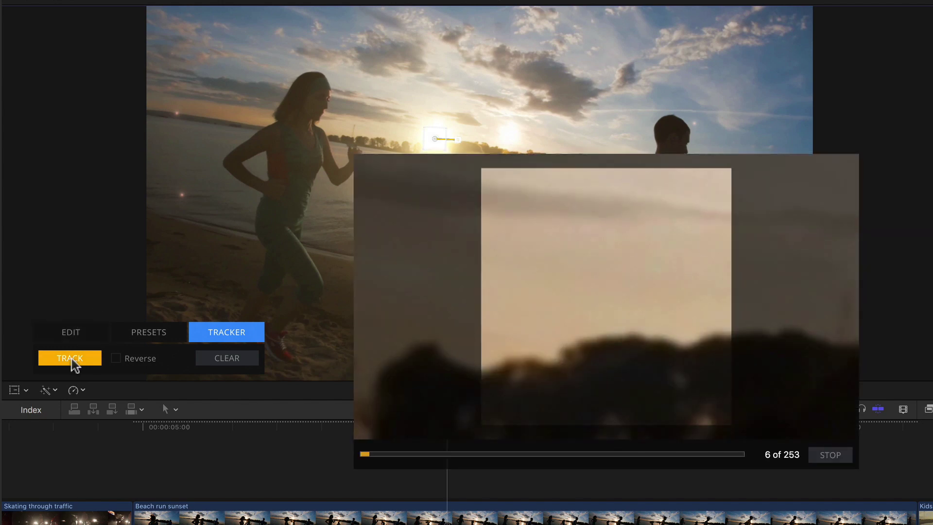
left_click(826, 455)
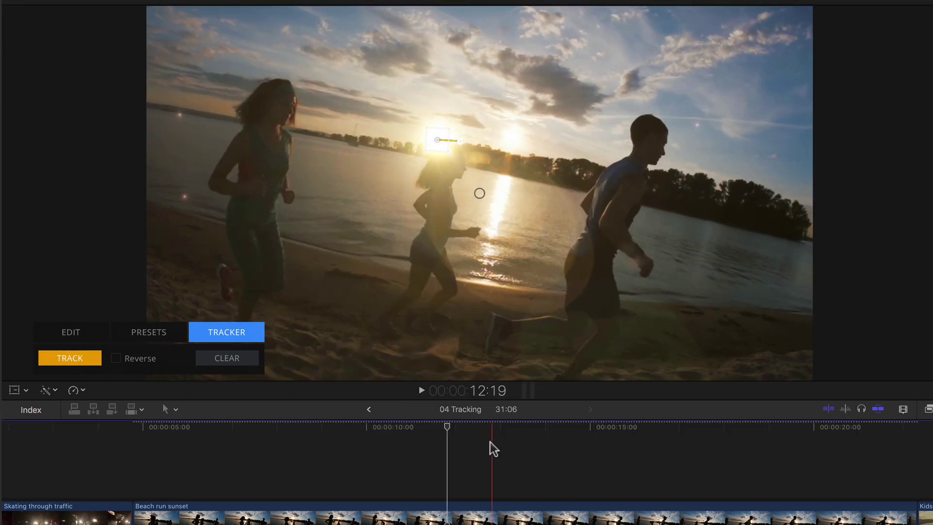
left_click(488, 446)
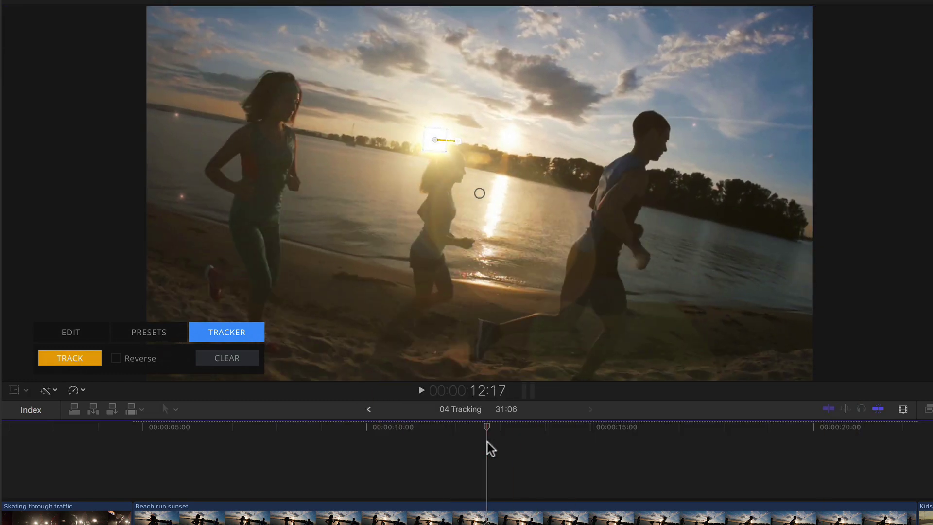
left_click(76, 358)
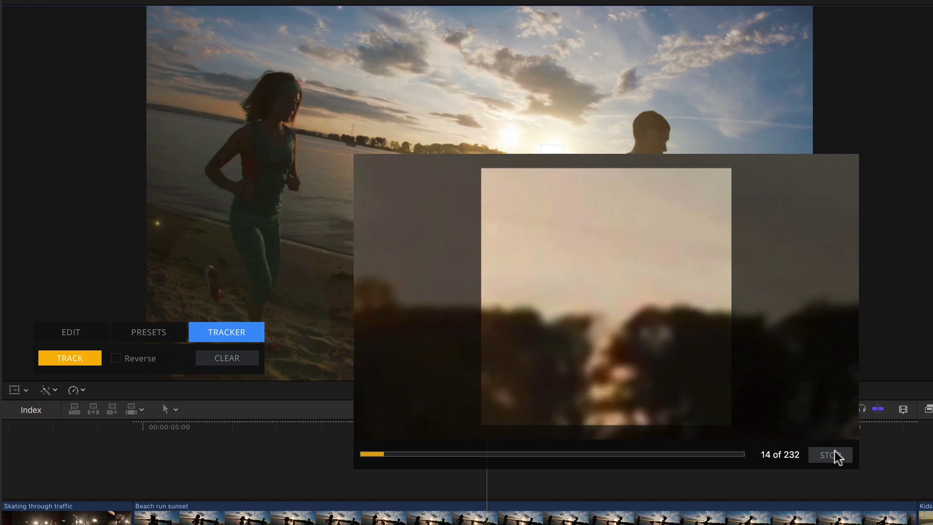
left_click(833, 454)
left_click(531, 468)
left_click(76, 358)
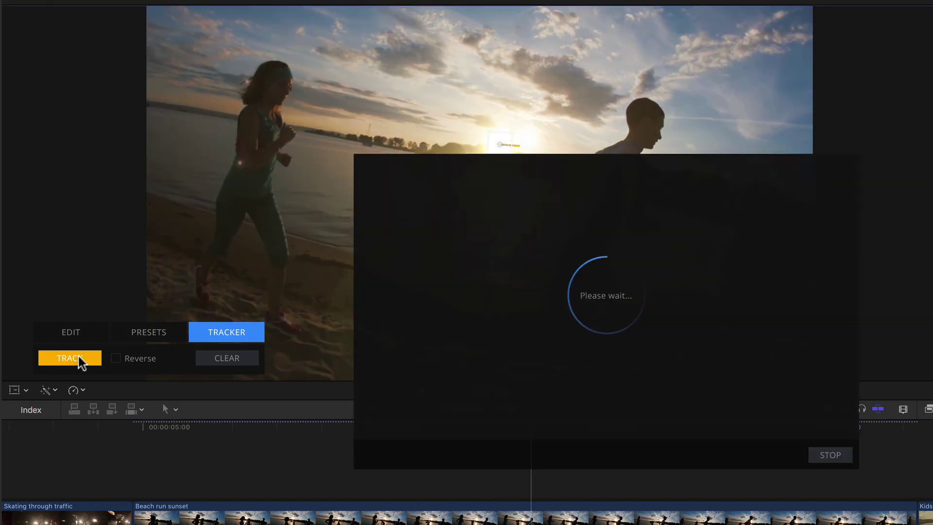
left_click(834, 451)
left_click(685, 474)
left_click(73, 360)
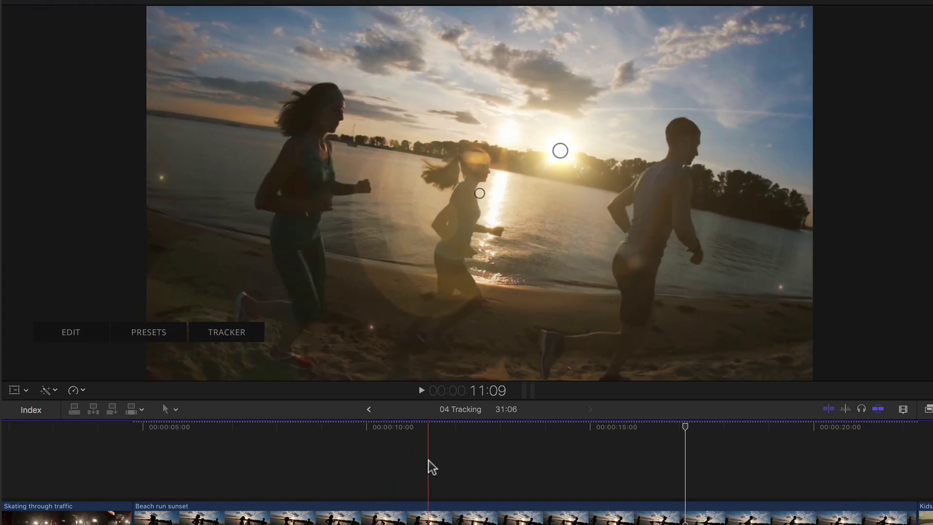
Step: At 12:01, move the flare centre onto the sun and switch off its GLOW and GLINT elements
left_click(458, 464)
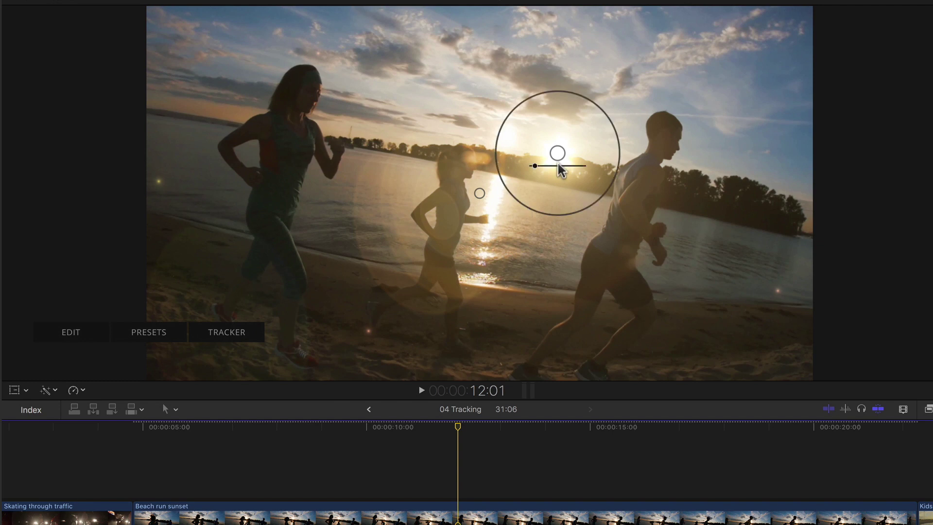
left_click_drag(558, 159, 506, 158)
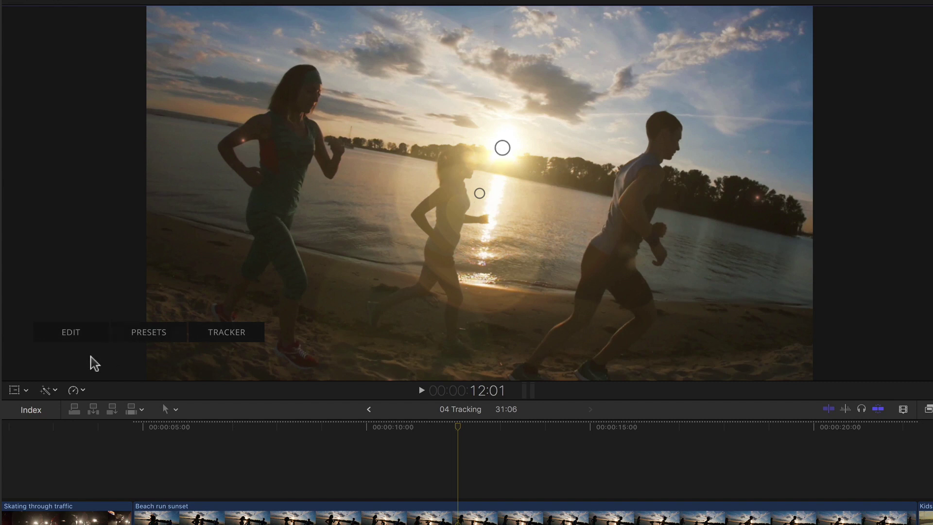
left_click(76, 336)
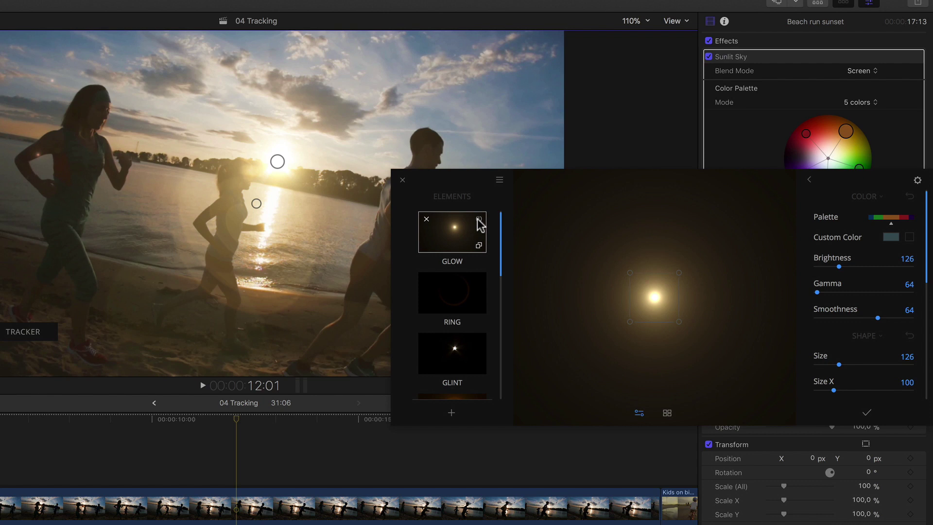
left_click(479, 219)
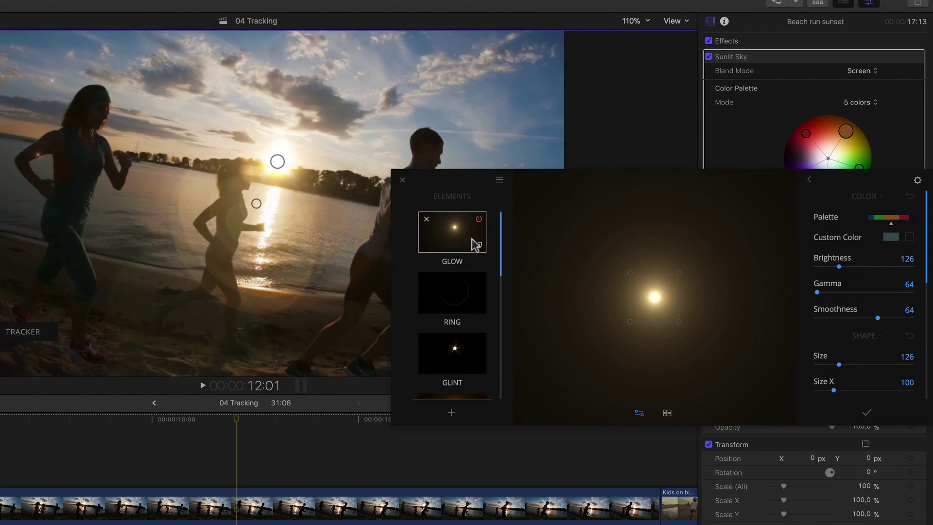
scroll(466, 319, "down", 2)
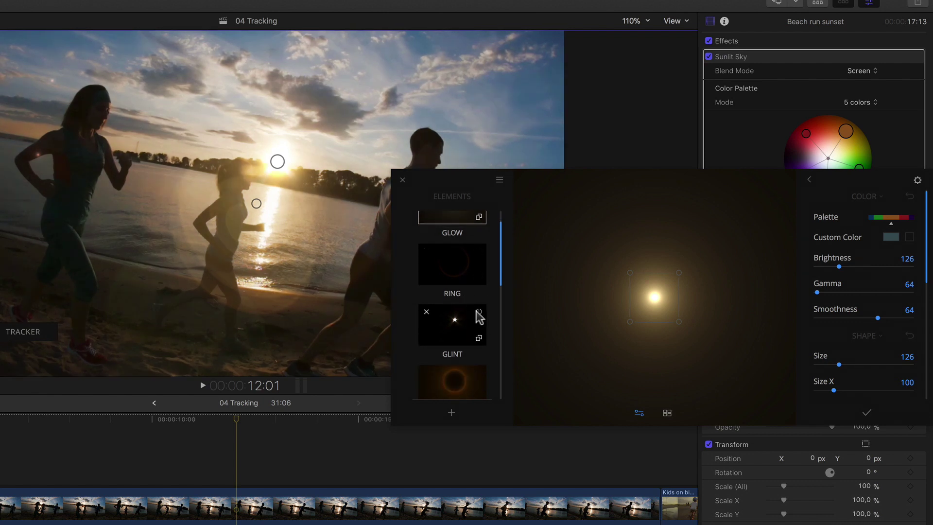
left_click(477, 312)
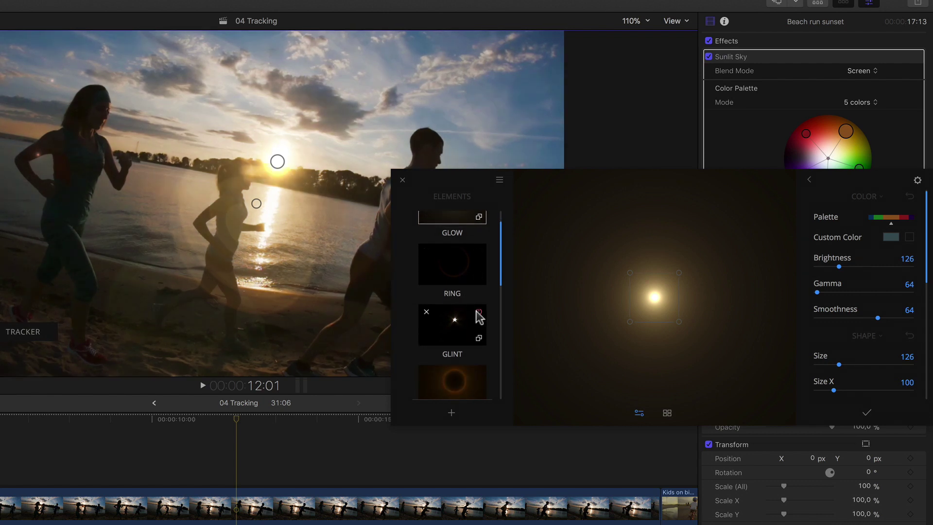
left_click(402, 181)
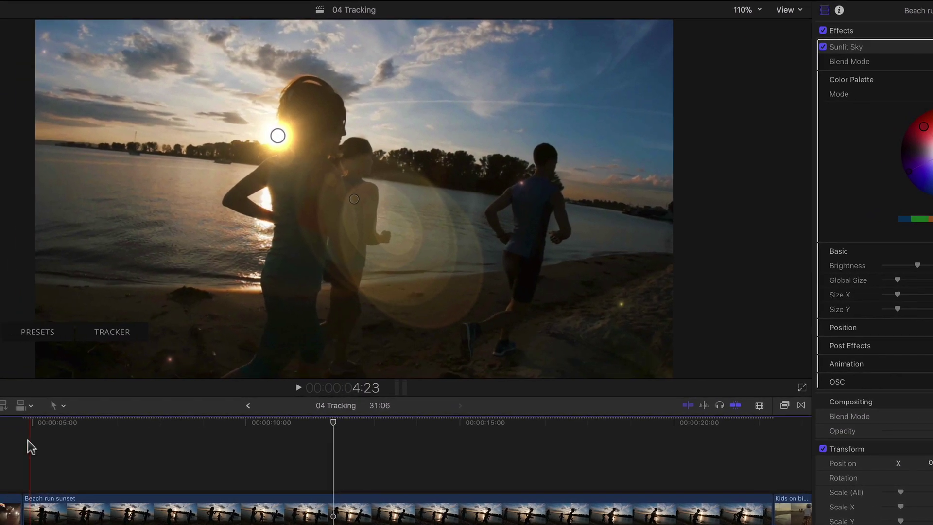
key("space")
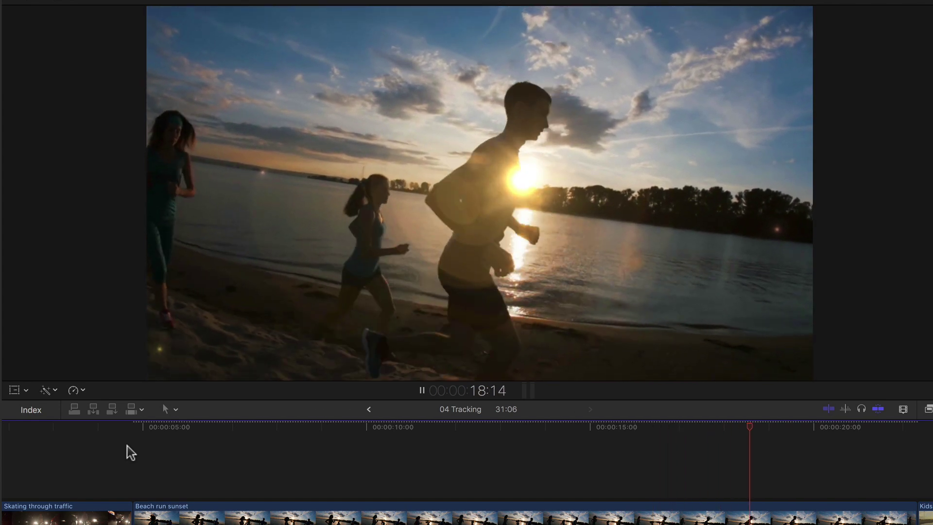
key("space")
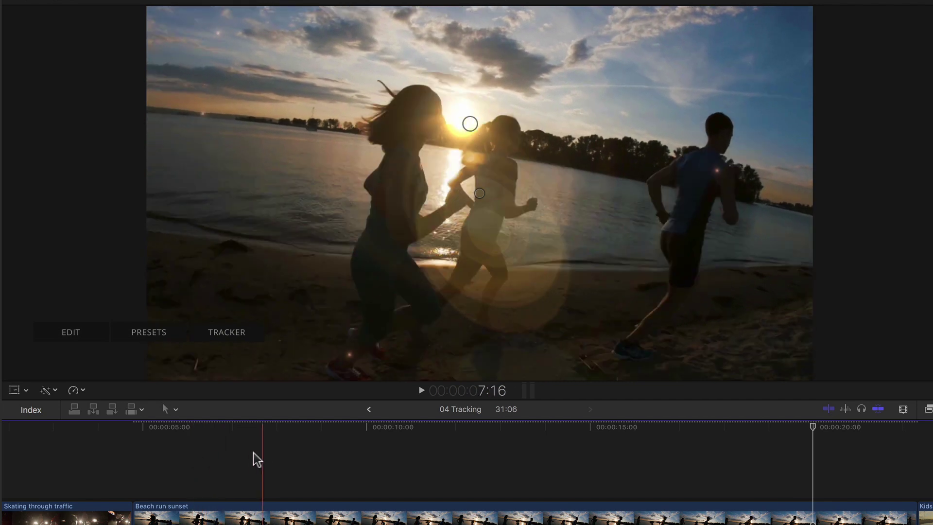
Step: At 11:23, turn on Track Brightness in the flare's Animation settings and play the clip to review
left_click(454, 457)
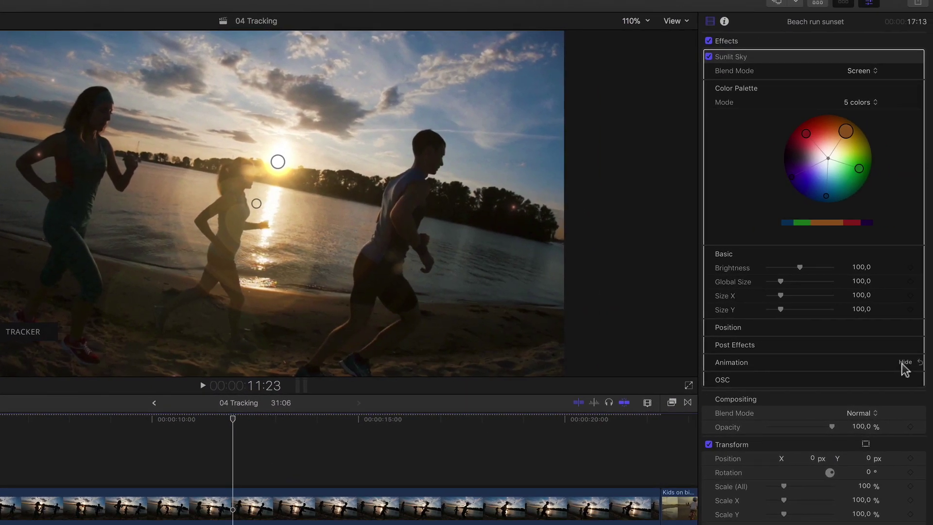
left_click(903, 363)
left_click(709, 404)
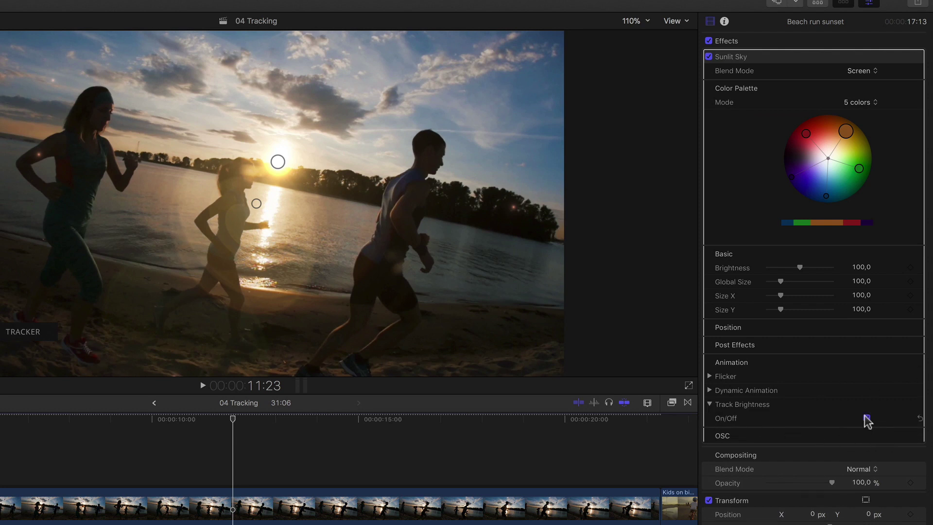
left_click(866, 418)
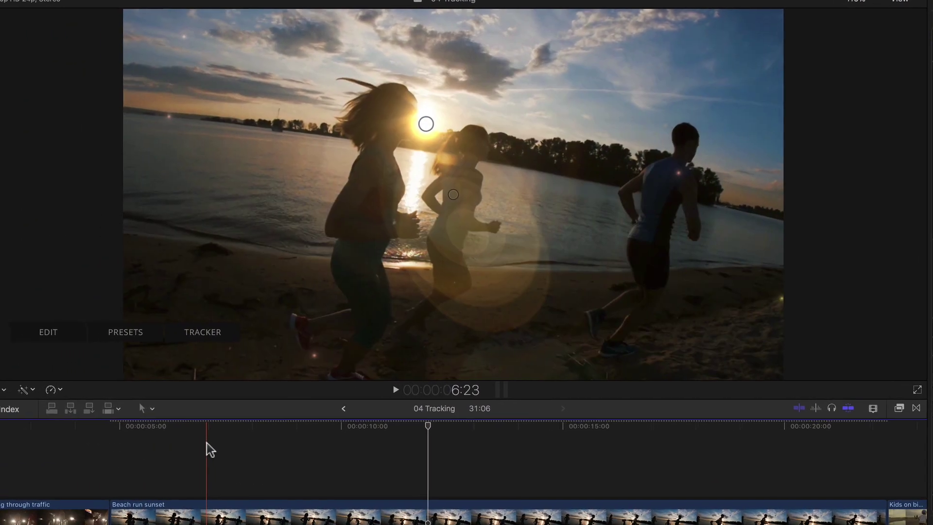
key("space")
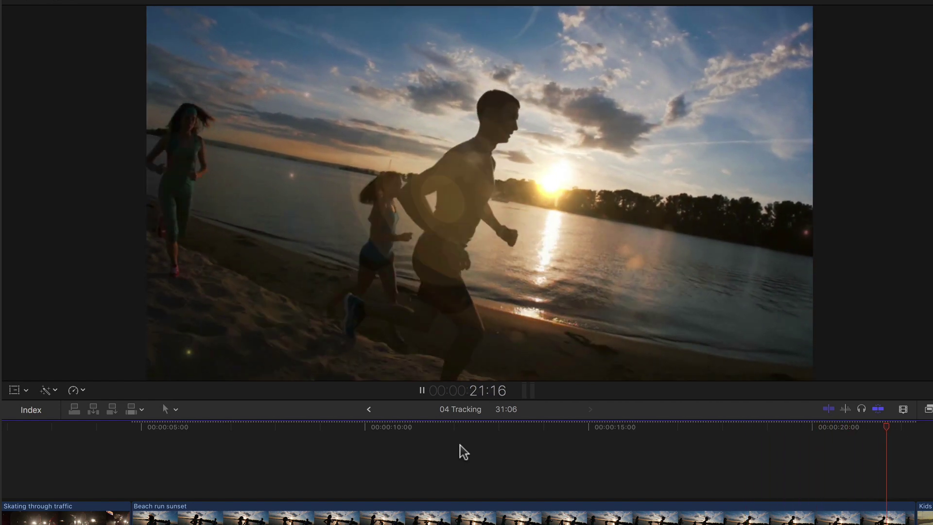
Step: Stop at 21:17, nudge the flare centre back onto the sun, then replay from 13:07 to 14:16
key("space")
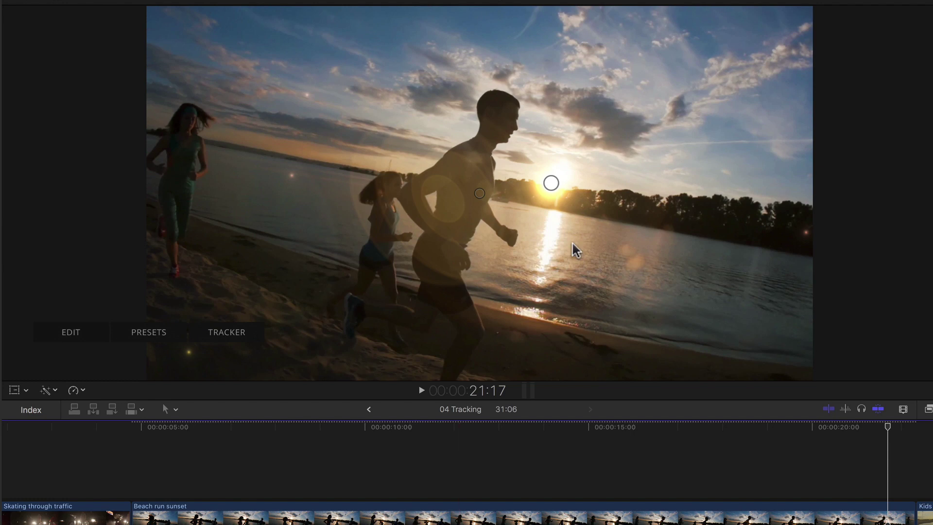
mouse_move(551, 182)
left_click_drag(553, 186, 560, 180)
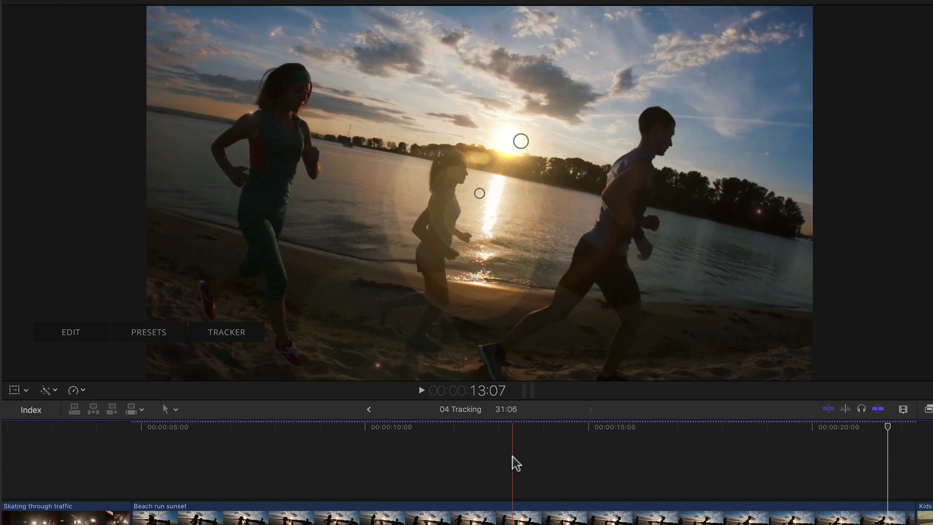
key("space")
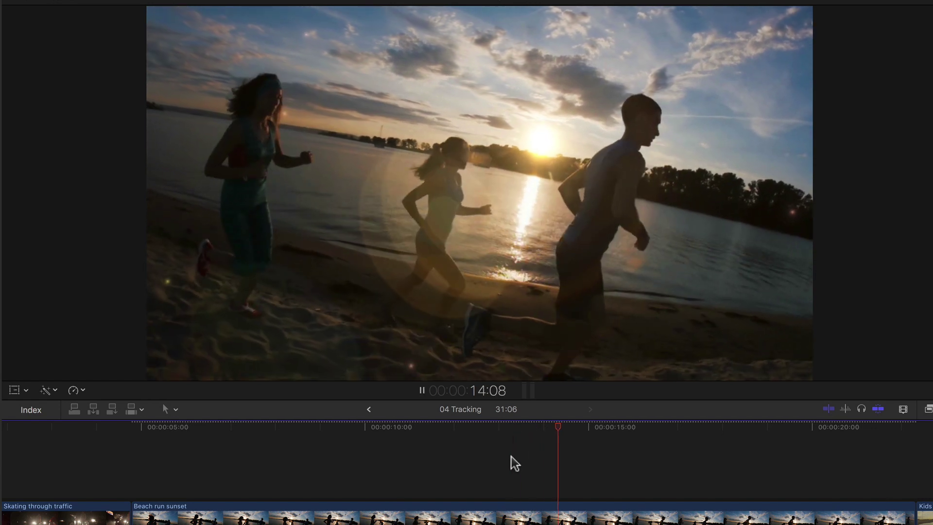
key("space")
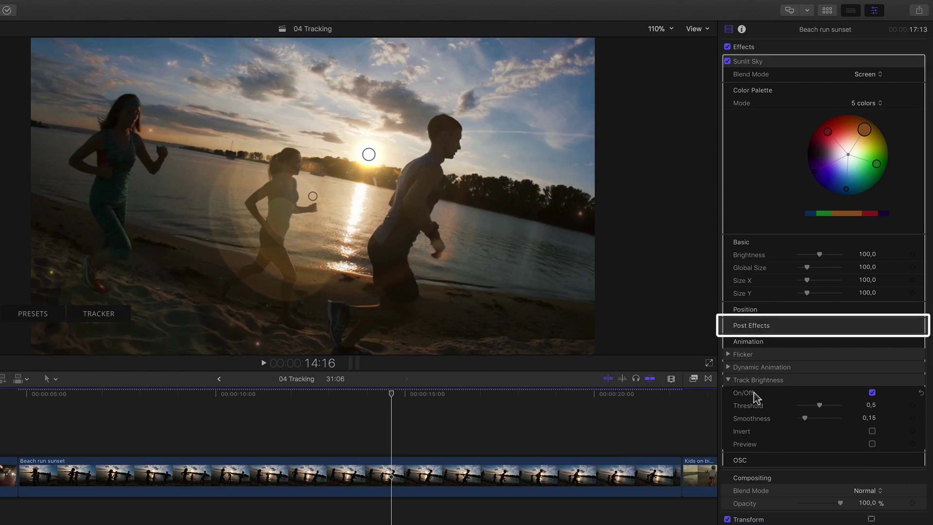
Step: At 19:01, give the flare a chromatic aberration of 0.27
mouse_move(909, 327)
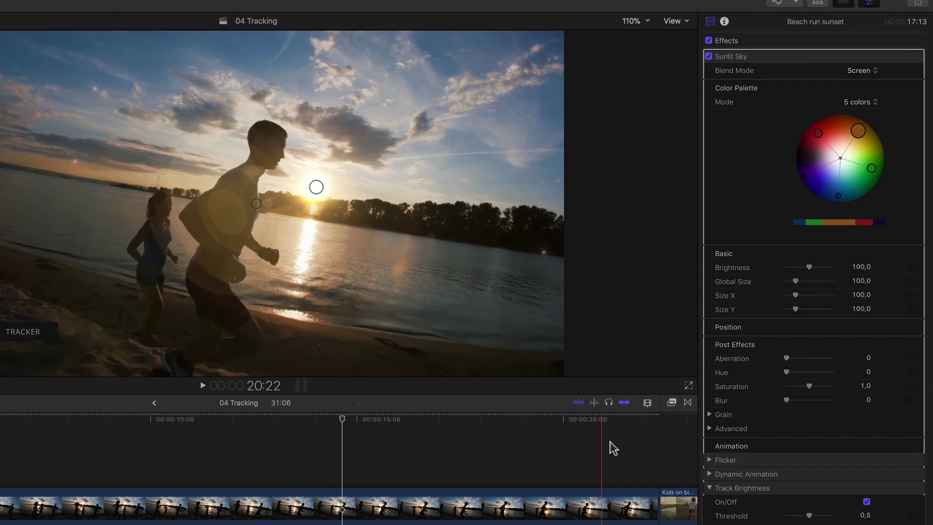
left_click(524, 445)
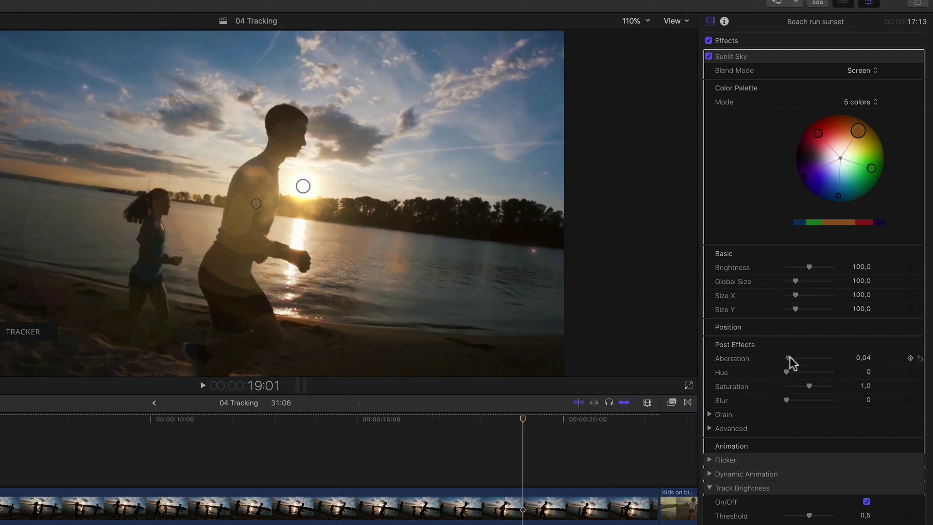
left_click_drag(790, 358, 794, 358)
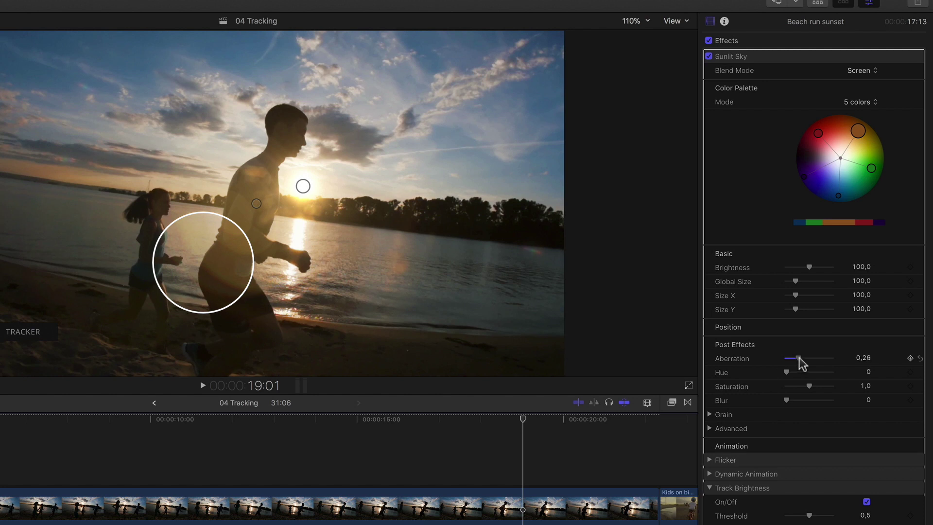
left_click_drag(791, 359, 793, 360)
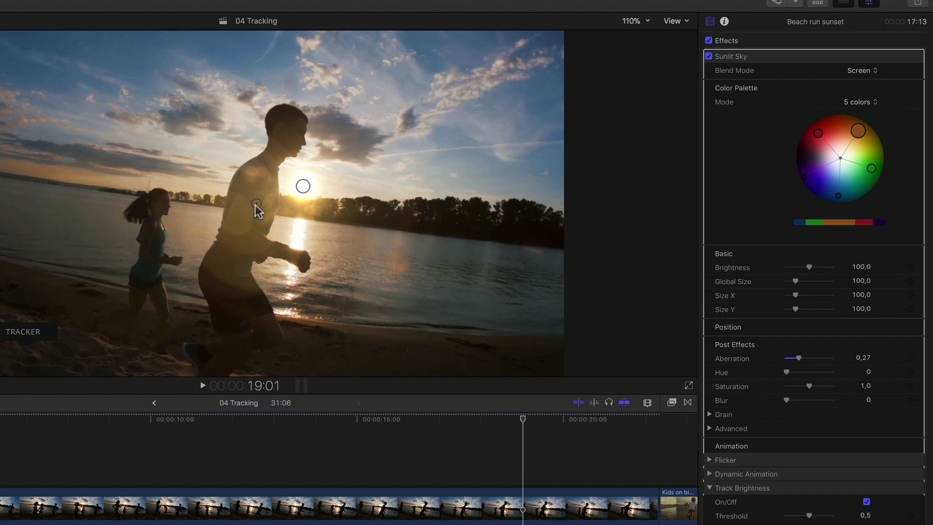
Step: Nudge the light source, try then reset Hue to 0, and raise Saturation to 1.67
mouse_move(255, 204)
left_mouse_down()
mouse_move(270, 220)
mouse_move(258, 217)
left_mouse_up()
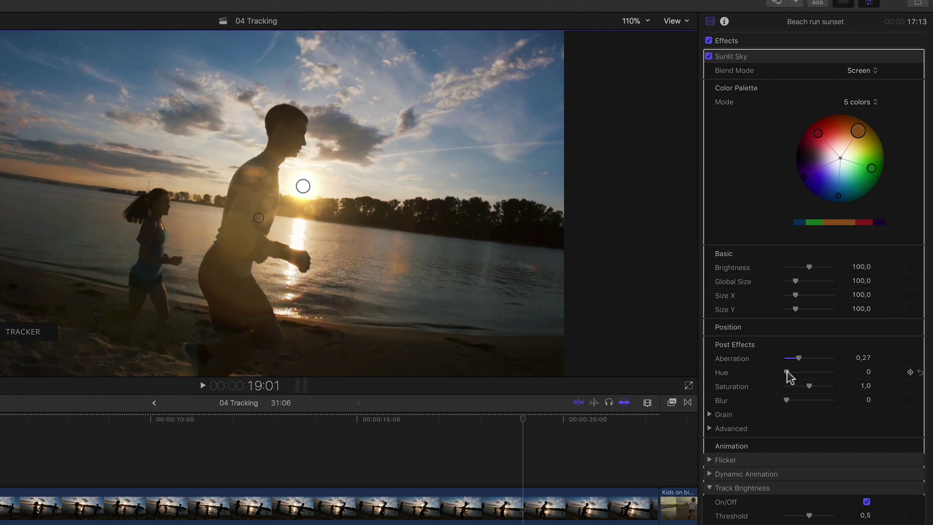
left_click_drag(792, 372, 830, 373)
left_click_drag(843, 372, 781, 374)
left_click_drag(809, 386, 791, 403)
Step: Set the flare's grain to Intensity 34, Size 21, Speed 46, keeping Double Resolution at No
left_click(709, 414)
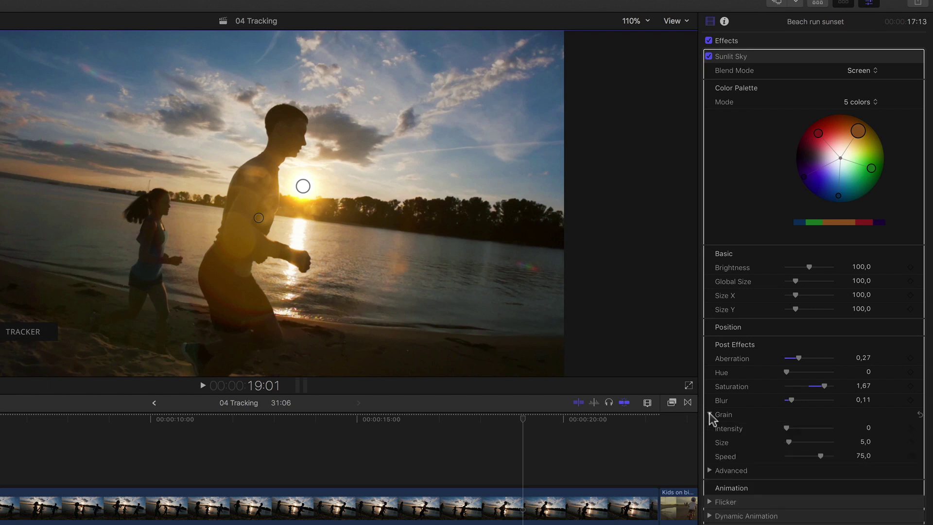
scroll(712, 417, "down", 4)
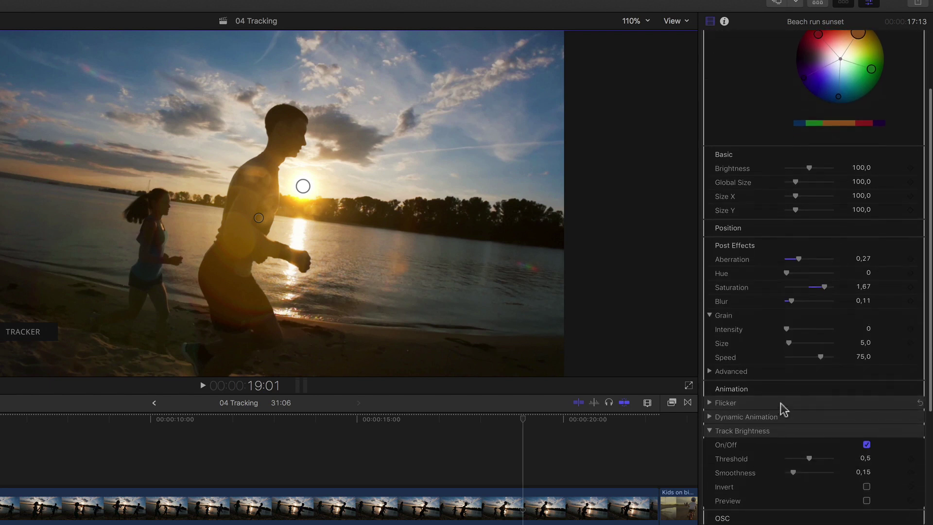
scroll(796, 393, "down", 1)
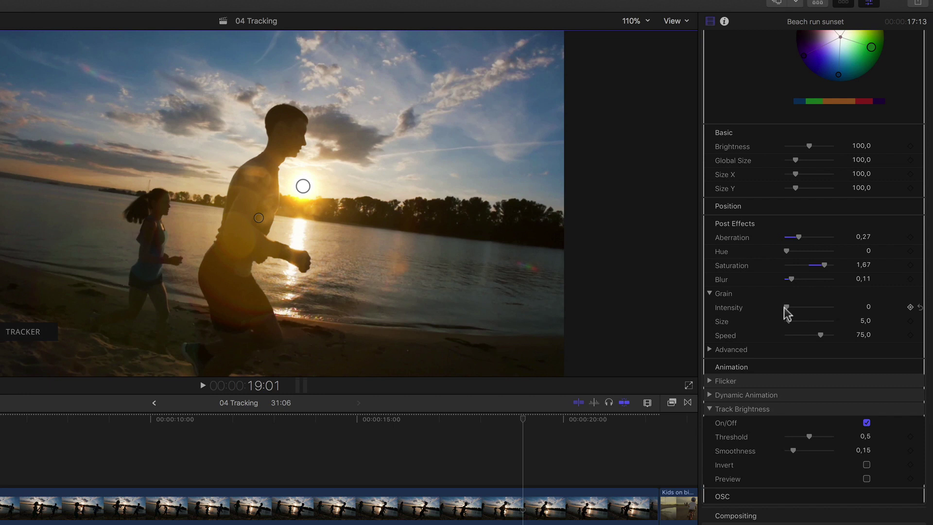
left_click_drag(786, 307, 808, 334)
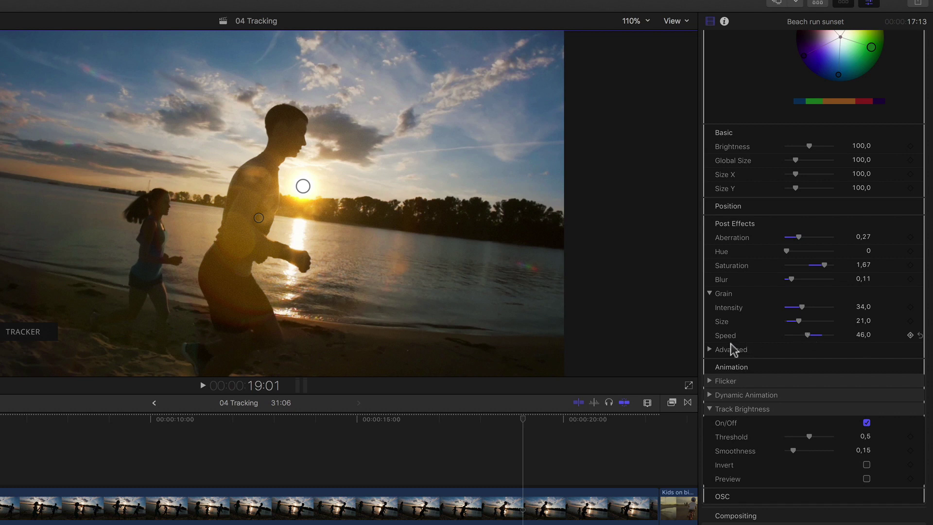
left_click(709, 349)
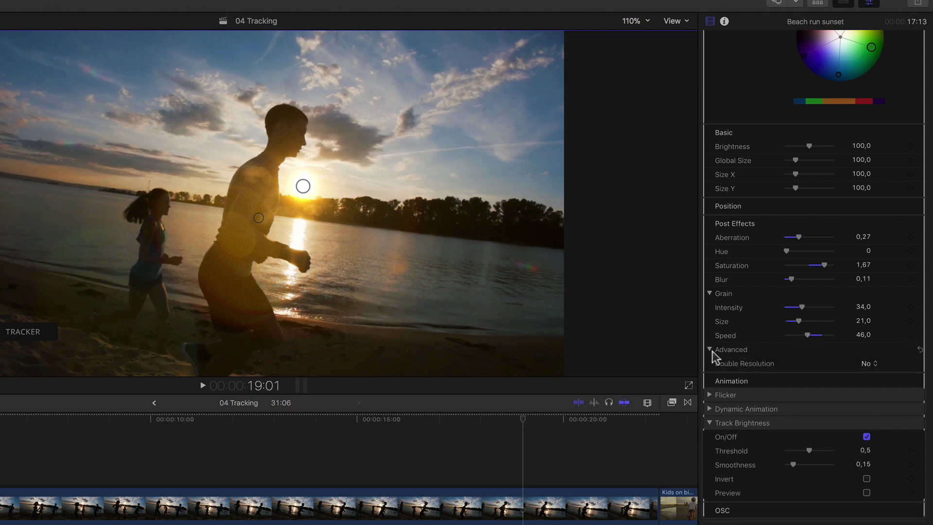
left_click(872, 363)
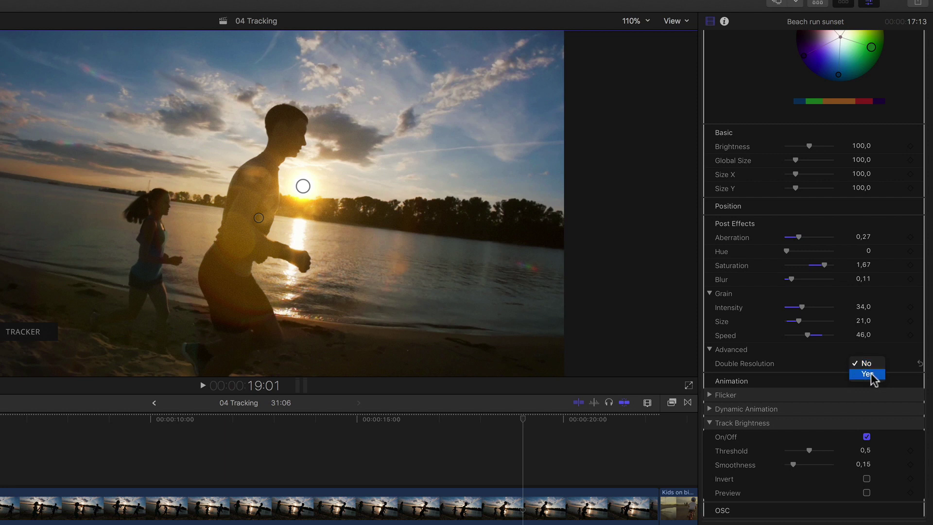
left_click(782, 365)
left_click(710, 349)
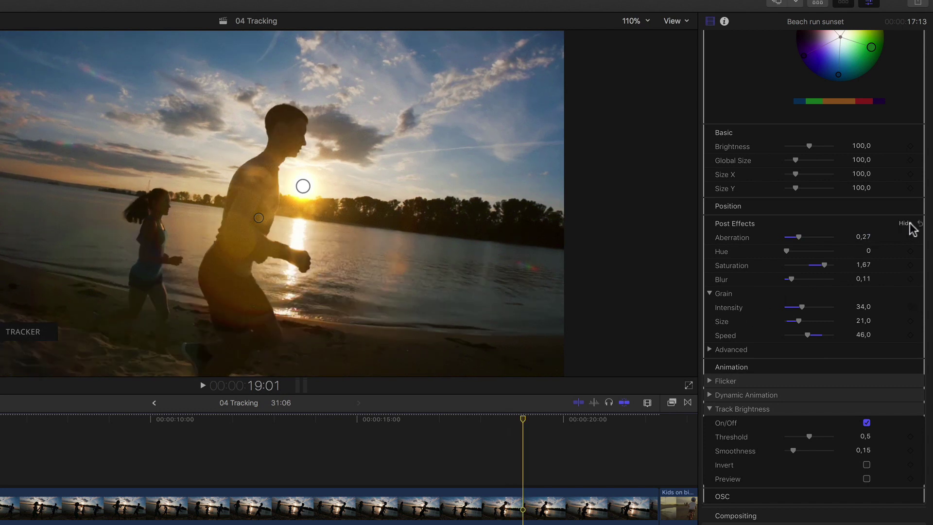
Step: Collapse Post Effects and expand the Animation section's Flicker settings
left_click(905, 223)
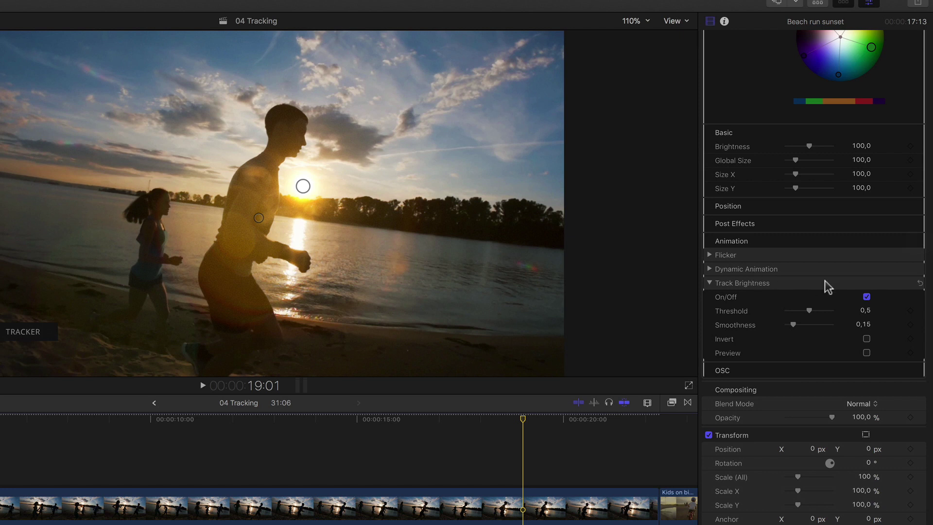
left_click(904, 241)
left_click(905, 241)
left_click(709, 254)
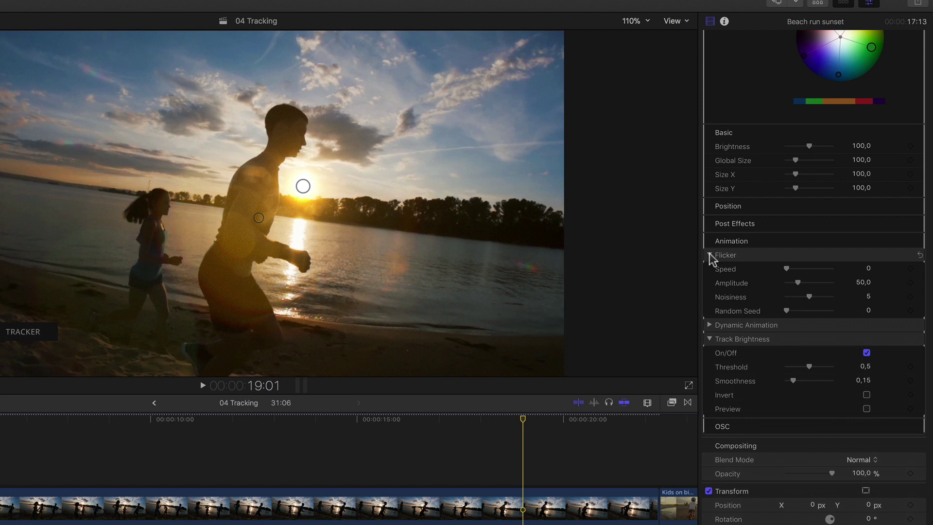
scroll(711, 258, "down", 1)
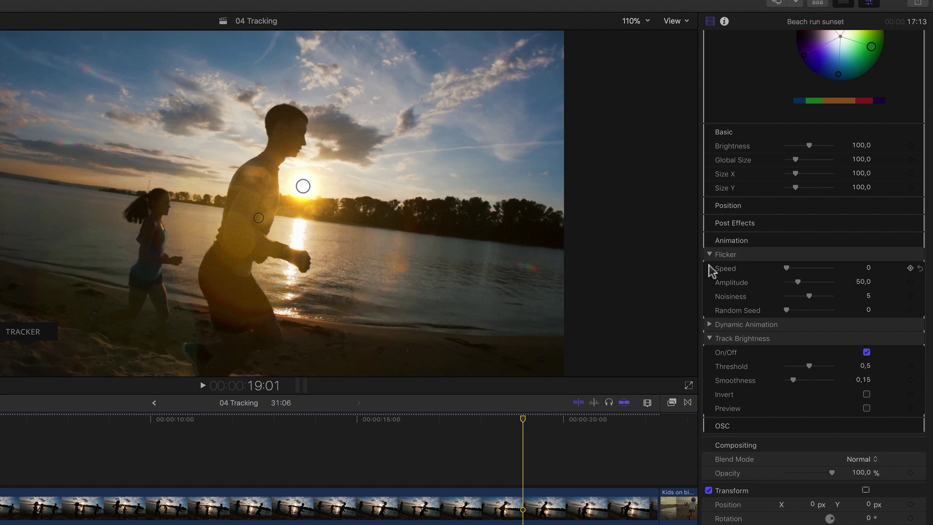
Step: Try the Flicker Speed, Amplitude and Noisiness sliders, ending at Speed 0, Amplitude 50, Noisiness 5
left_click_drag(302, 188, 305, 194)
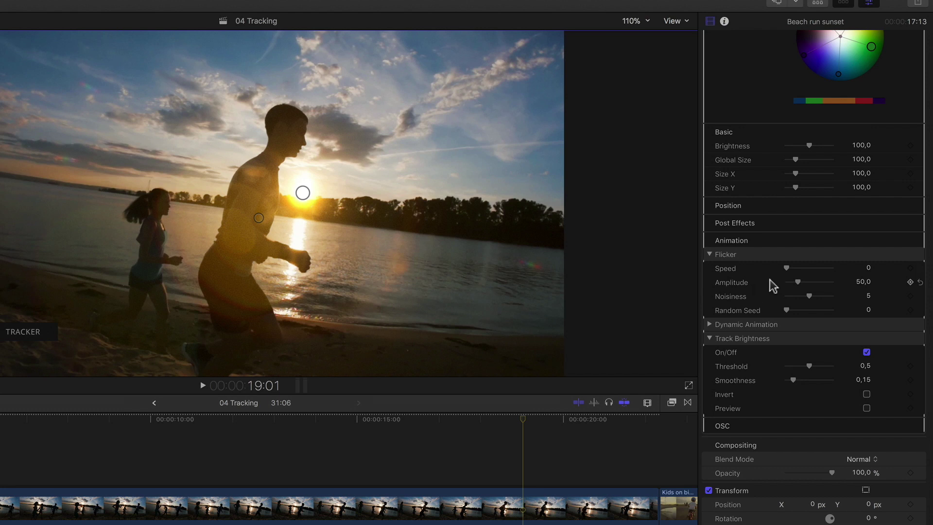
left_click_drag(786, 269, 803, 281)
left_click(919, 282)
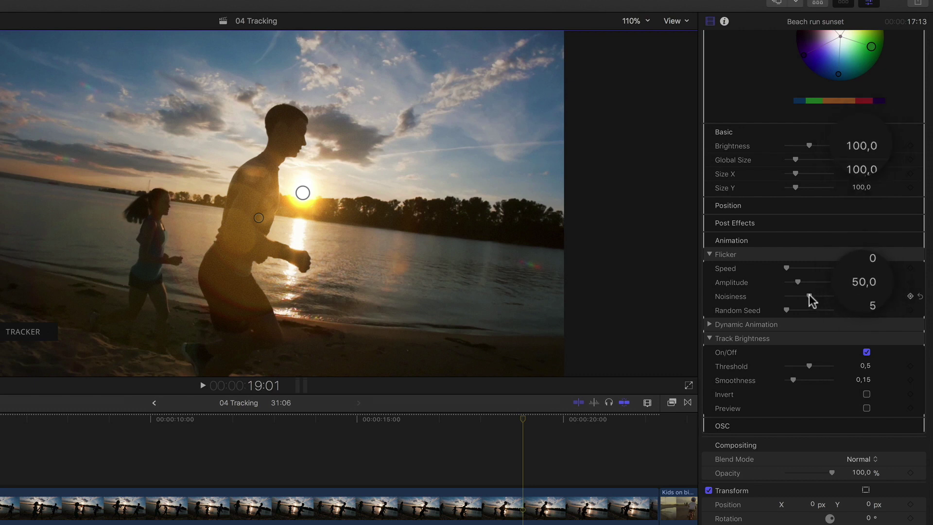
mouse_move(808, 296)
left_mouse_down()
mouse_move(818, 296)
mouse_move(808, 296)
left_mouse_up()
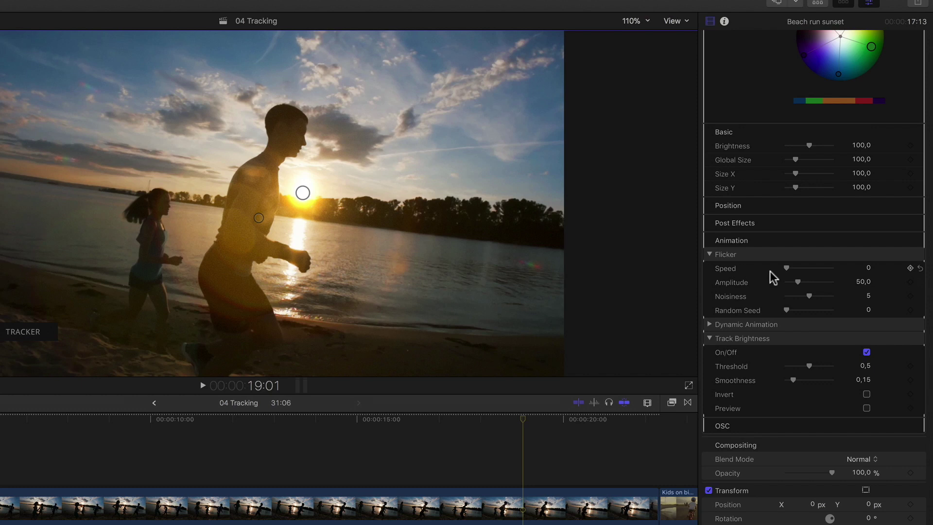
Step: Set the Sunlit Sky Flicker Speed to 31 and Amplitude to 80, then play Beach run sunset
left_click_drag(786, 268, 793, 268)
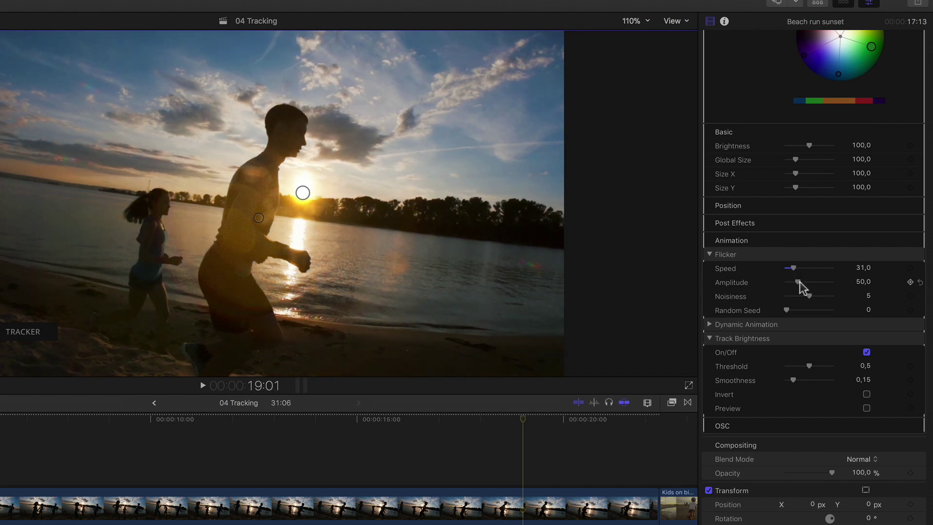
left_click_drag(799, 283, 804, 282)
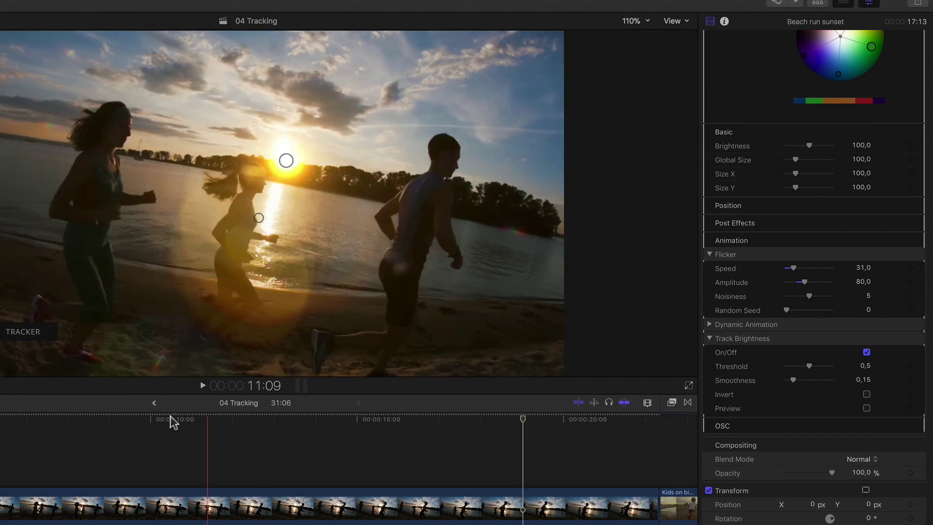
key("space")
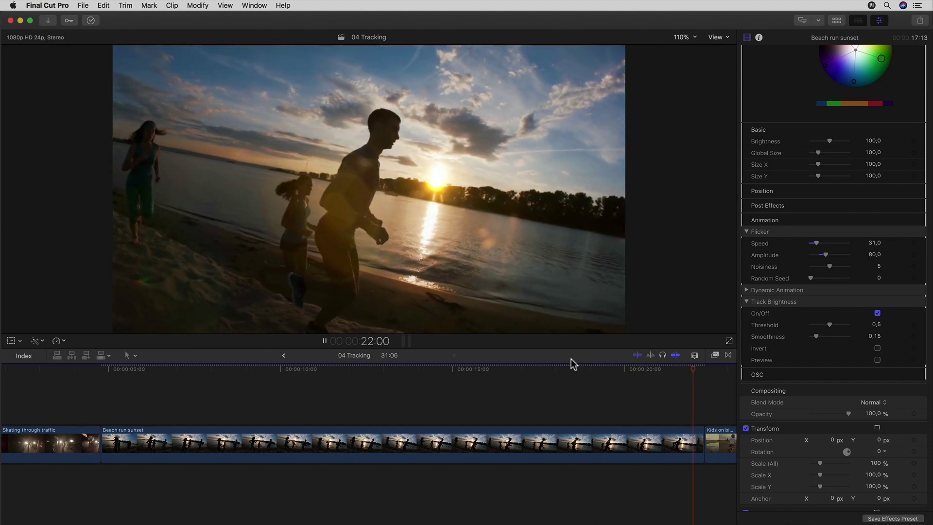
Step: Stop playback, scroll the timeline over and play through the Kids on bikes clip
key("space")
left_click_drag(658, 381, 652, 381)
scroll(654, 383, "right", 5)
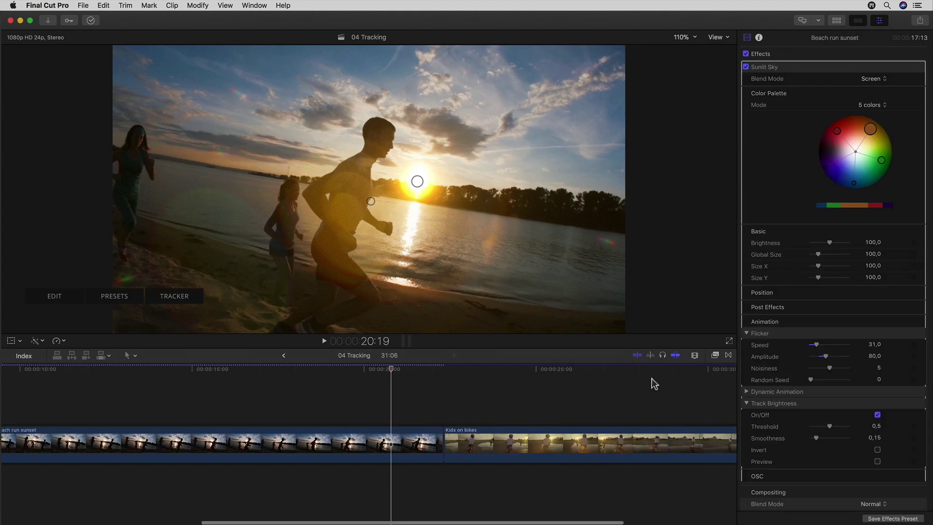
scroll(651, 378, "right", 5)
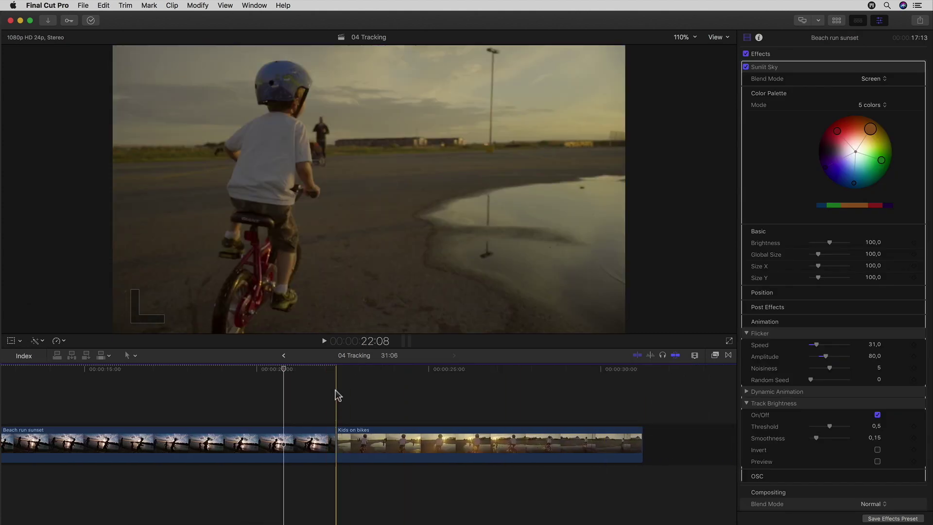
key("space")
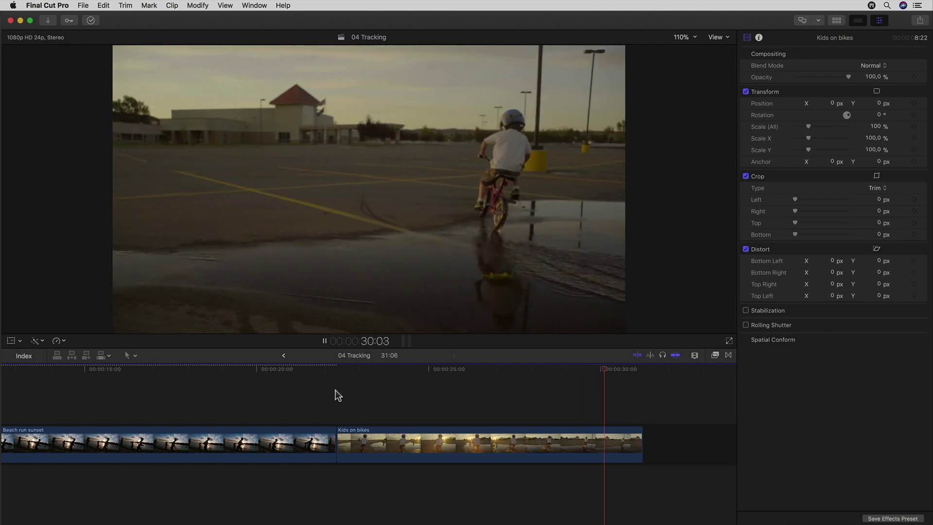
key("space")
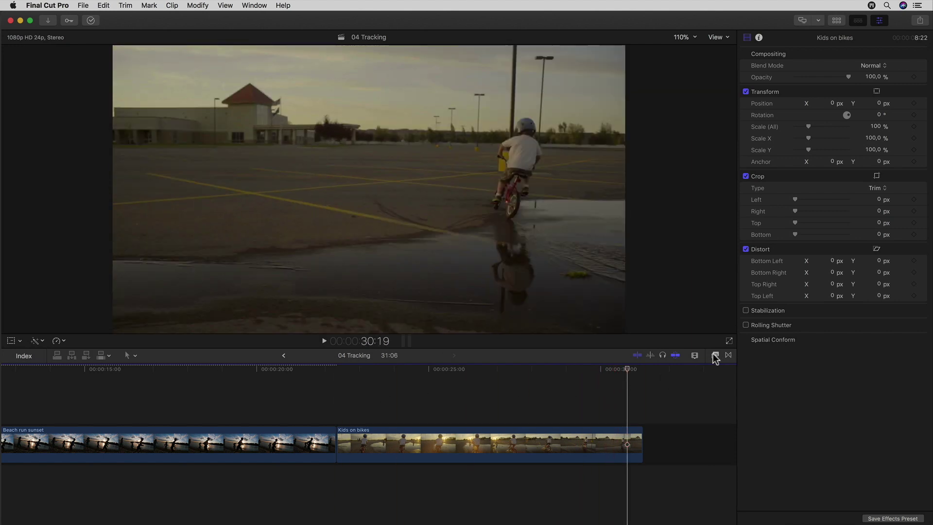
Step: Browse the Effects browser to the Anamorphic flares
left_click(715, 356)
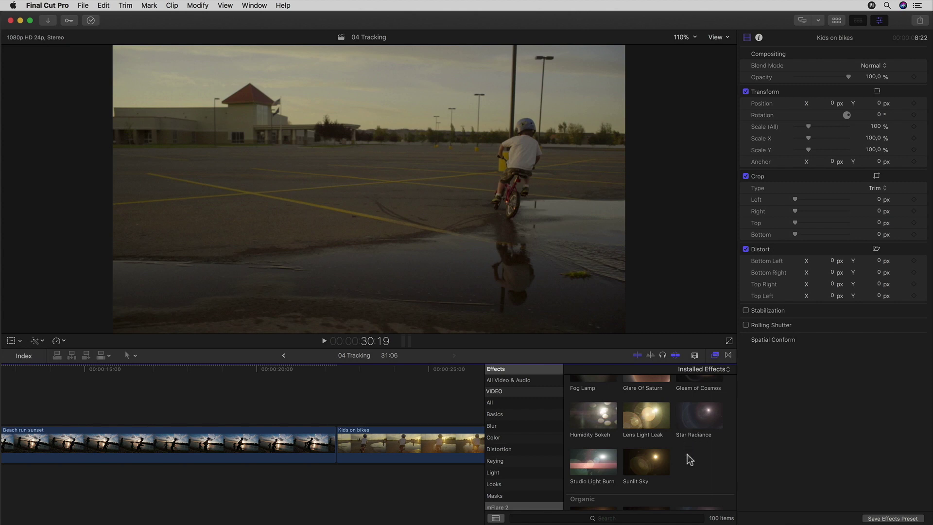
scroll(690, 459, "down", 10)
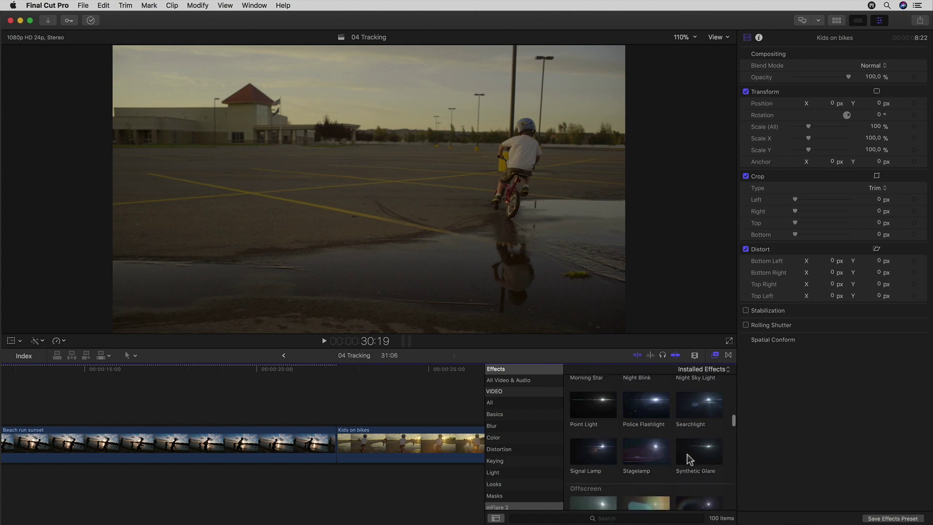
scroll(689, 459, "up", 10)
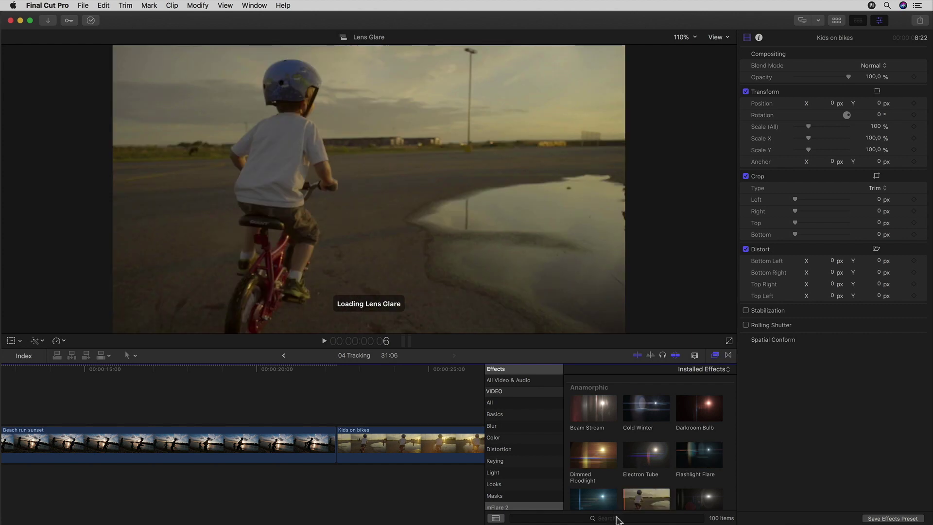
scroll(656, 439, "down", 2)
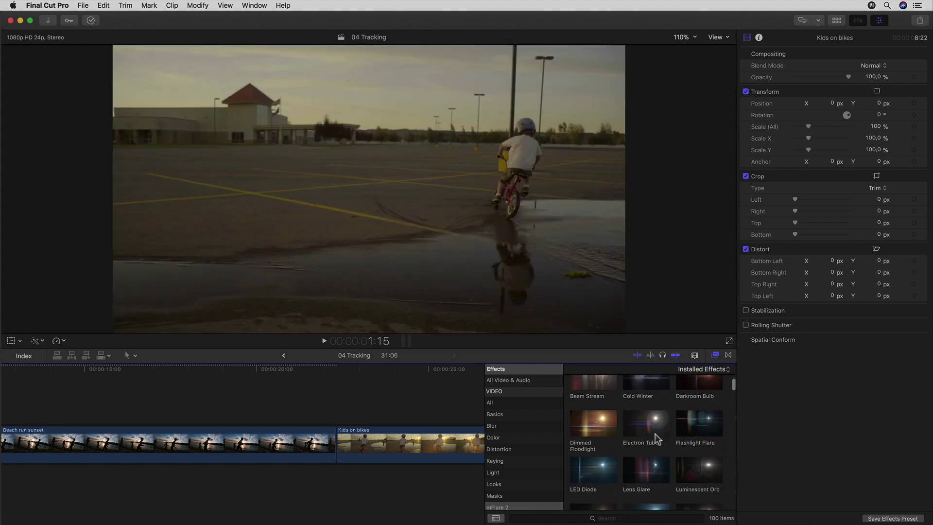
scroll(651, 433, "up", 2)
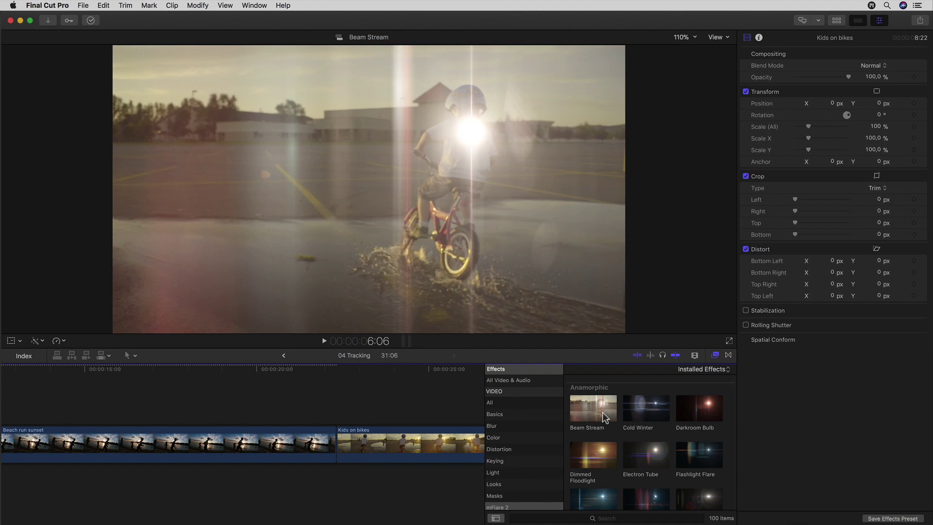
Step: Apply Beam Stream to Kids on bikes and shift the flare centre left toward the sun
left_click_drag(604, 416, 457, 454)
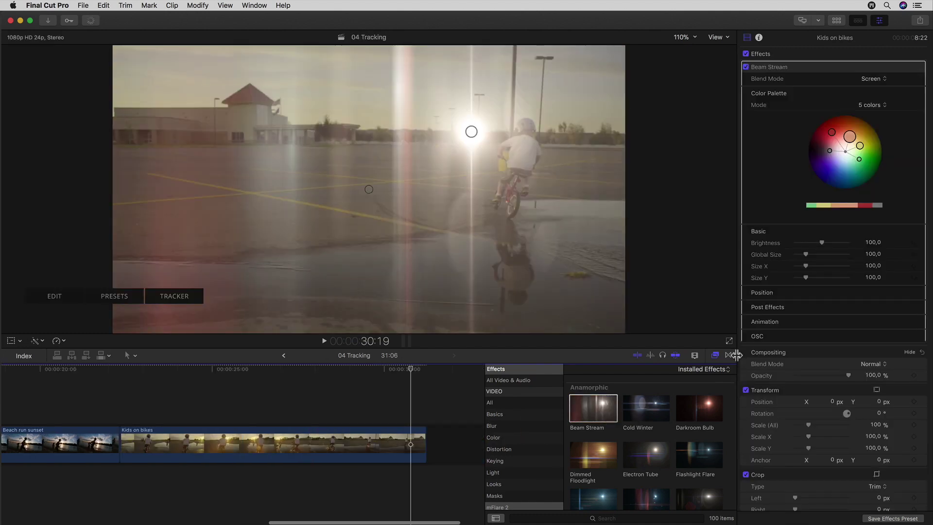
left_click(715, 355)
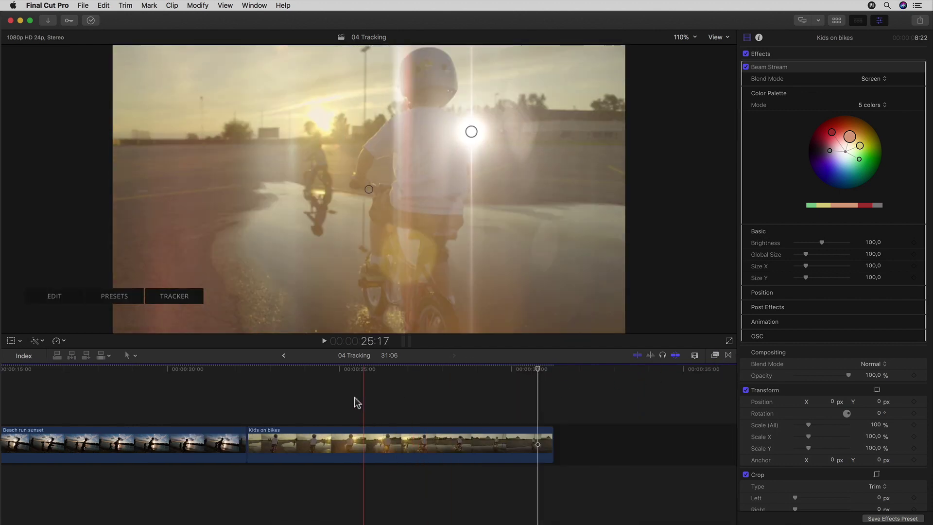
left_click(318, 402)
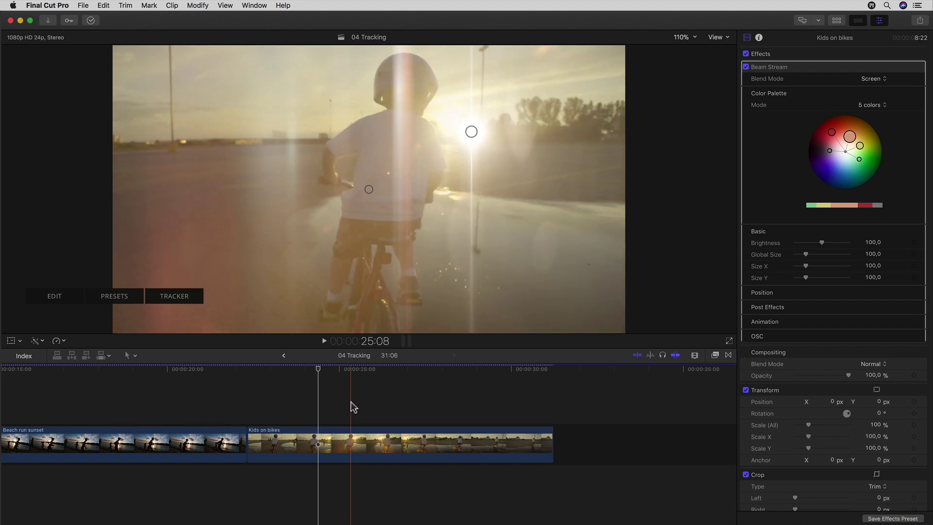
left_click(351, 401)
left_click_drag(471, 132, 451, 125)
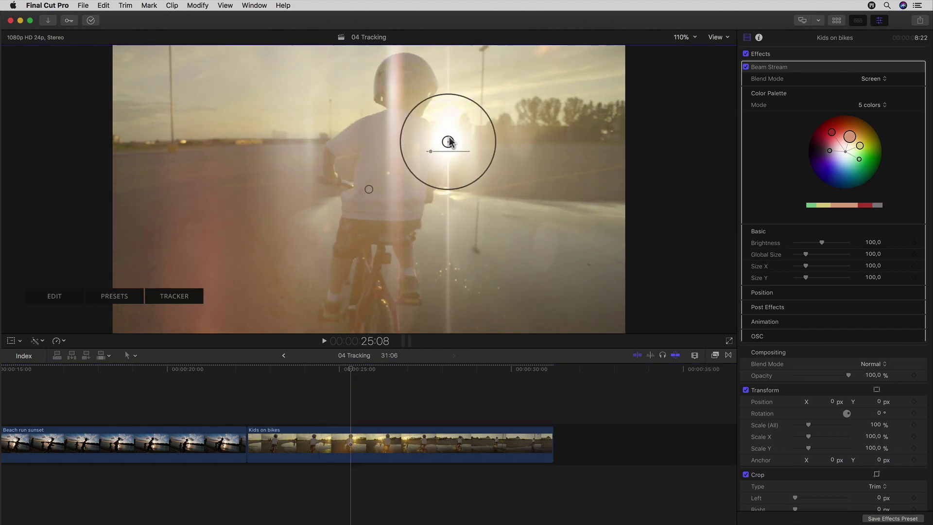
Step: In the Tracker tab, place the tracker box on the sun and track in Reverse
left_click(175, 297)
left_click(130, 318)
left_click(68, 318)
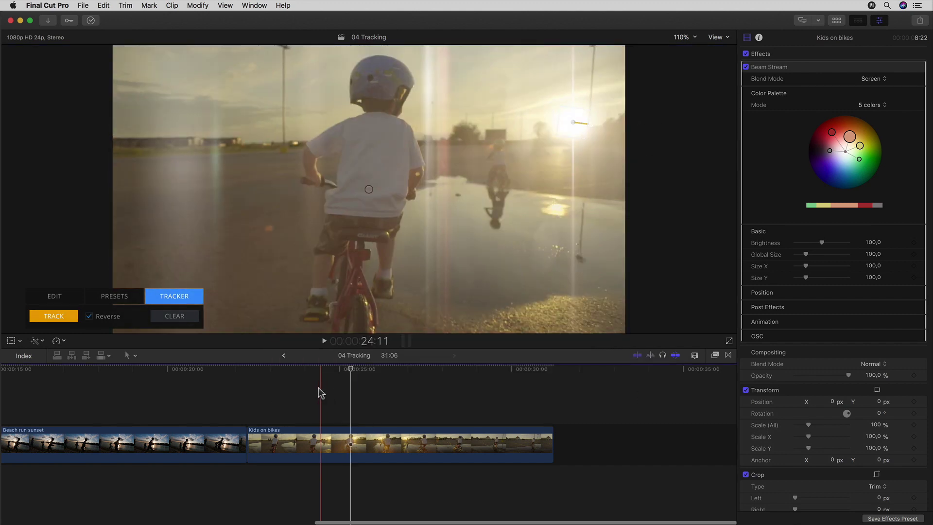
left_click(315, 393)
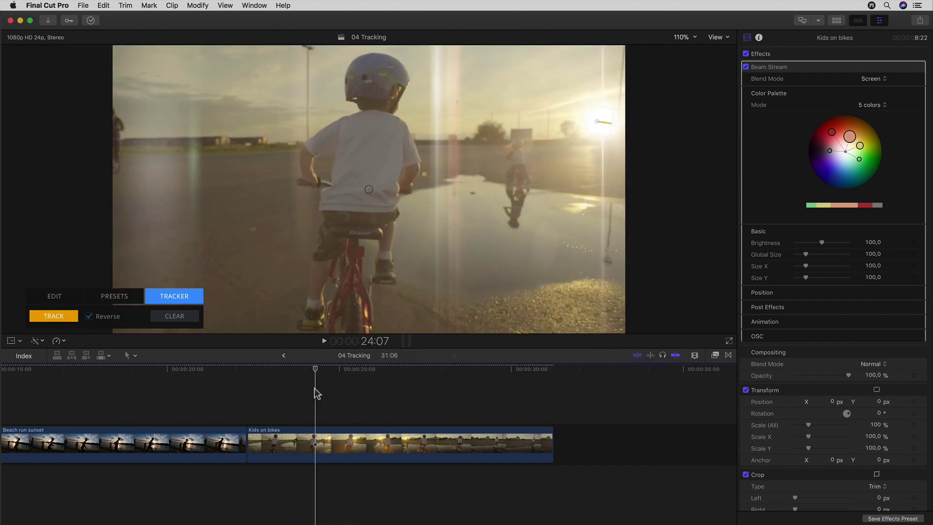
left_click_drag(573, 122, 430, 144)
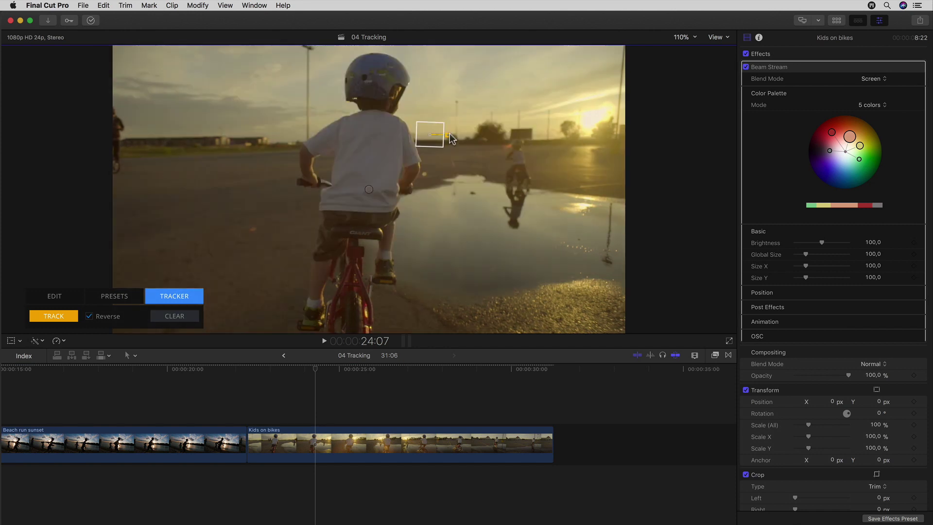
left_click(643, 390)
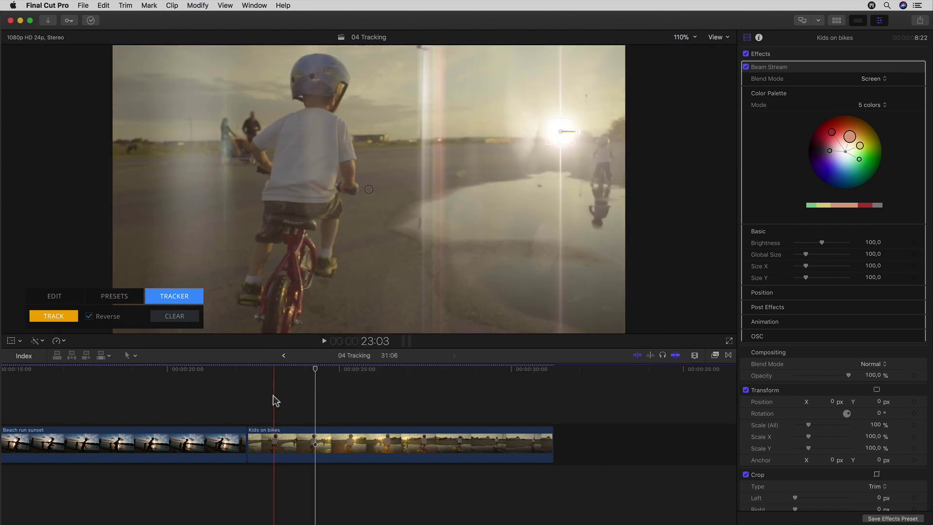
Step: Re-place the tracker on the sun at 23:15 and later frames, tracking backward then forward
left_click(293, 397)
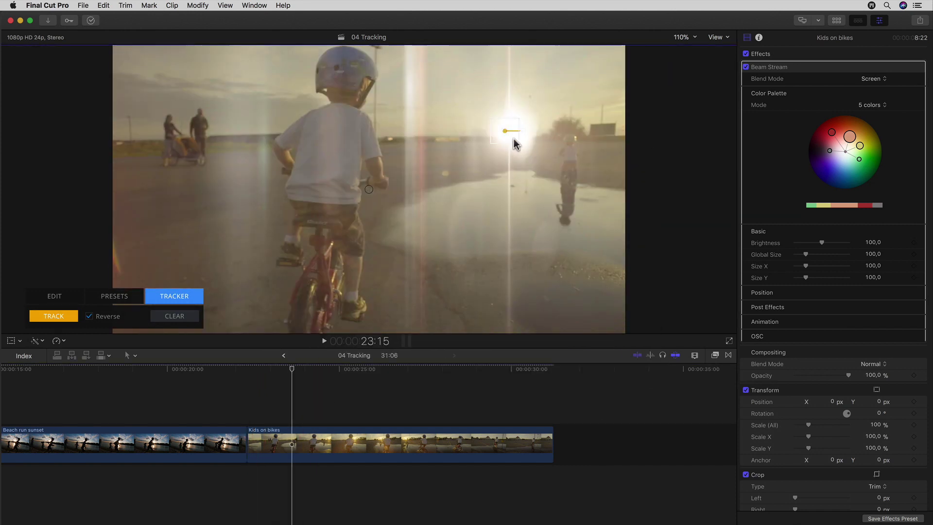
left_click_drag(514, 138, 433, 131)
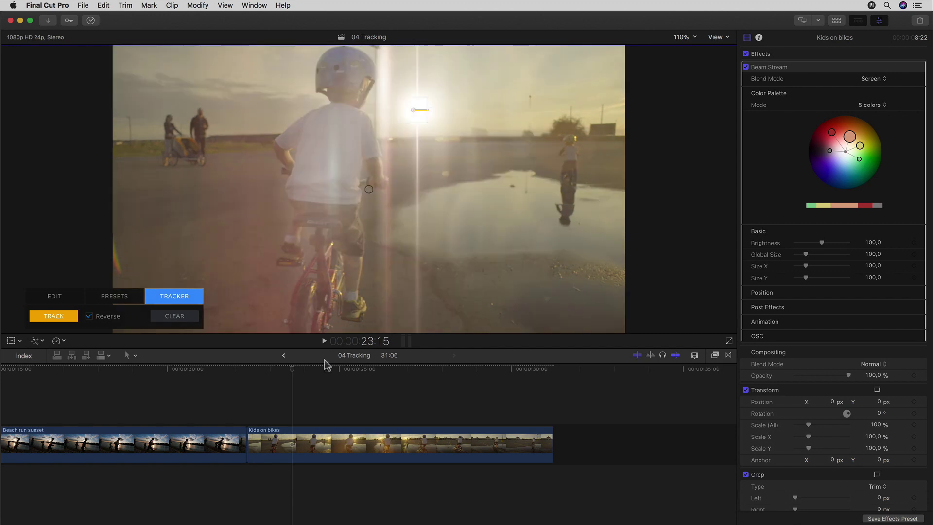
left_click(68, 315)
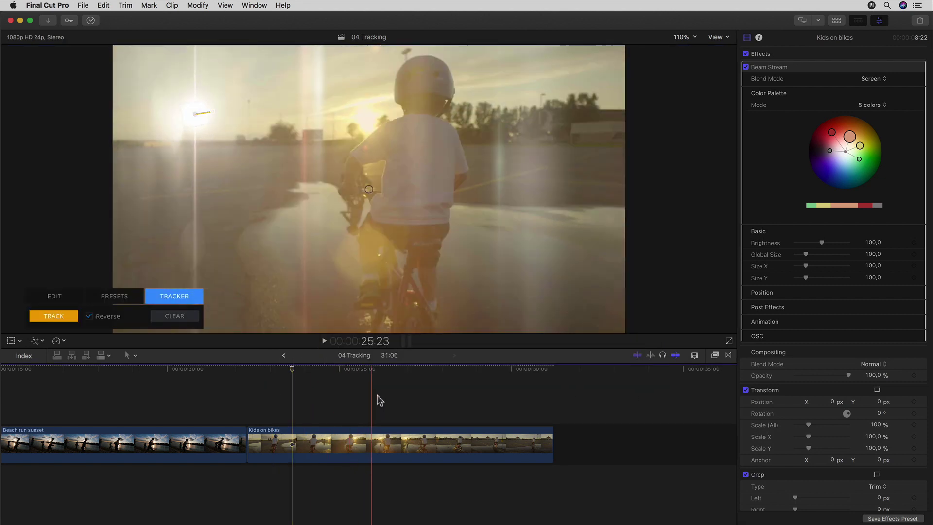
left_click(371, 403)
left_click_drag(197, 114, 364, 134)
left_click(88, 316)
left_click(56, 317)
left_click(639, 391)
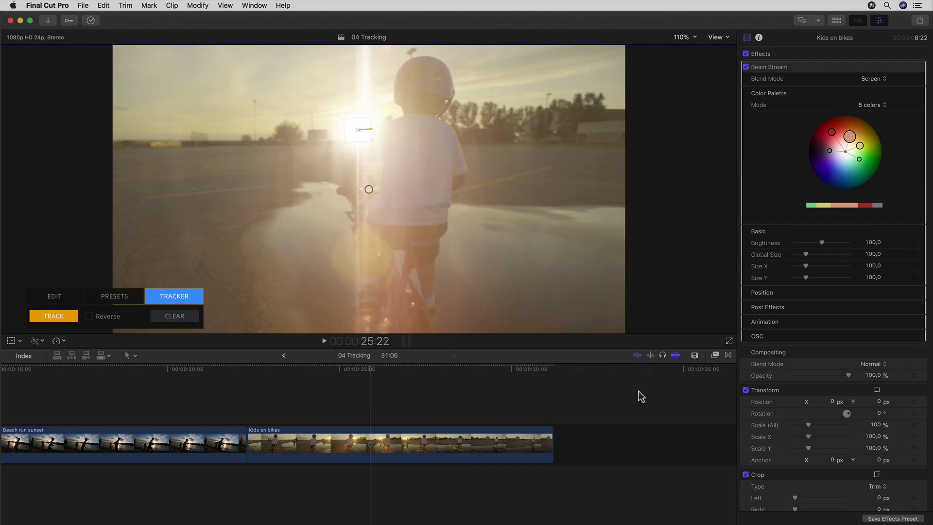
Step: Continue forward tracking of the sun from later frames in the clip
left_click(423, 412)
left_click_drag(100, 125, 583, 135)
left_click(53, 317)
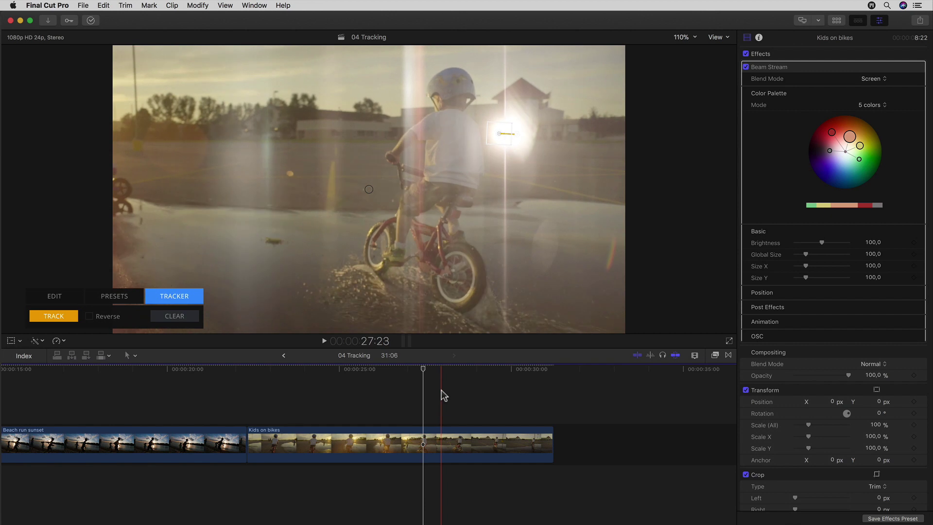
left_click(443, 395)
left_click(57, 317)
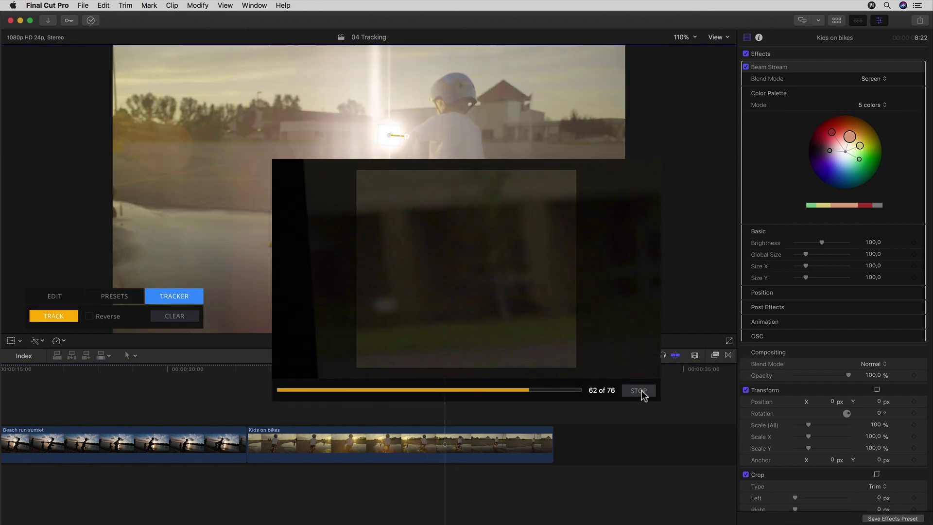
left_click(641, 391)
Step: At 25:07, straighten and reposition the tracker box, then run another tracking pass
left_click(350, 400)
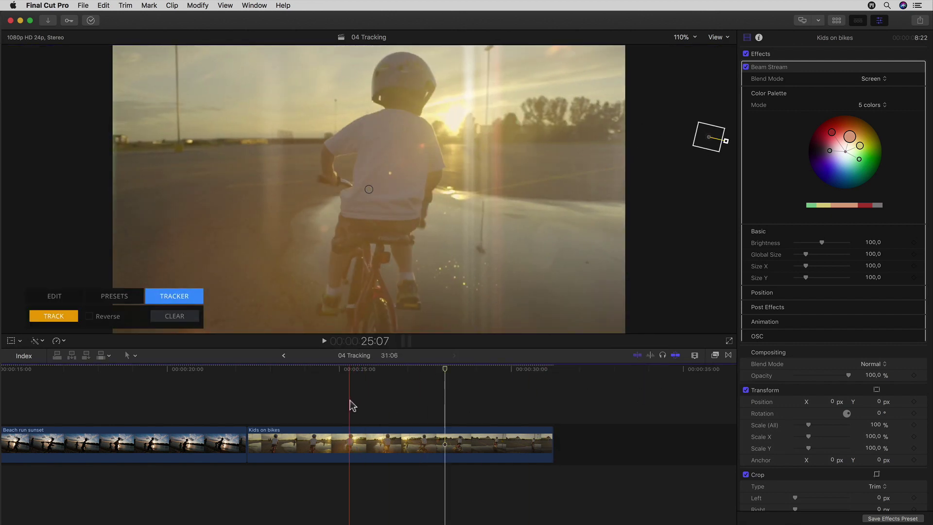
left_click_drag(729, 145, 594, 139)
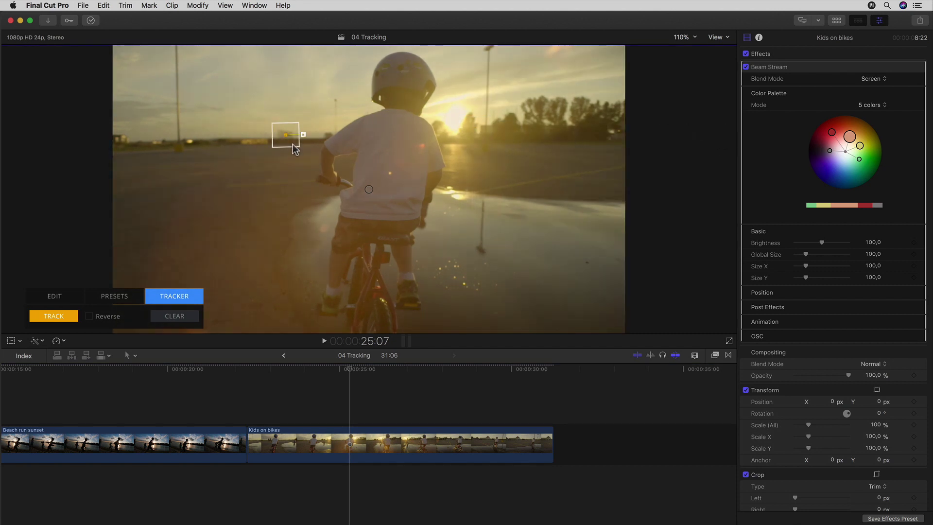
left_click_drag(476, 141, 292, 143)
left_click(53, 316)
left_click(639, 392)
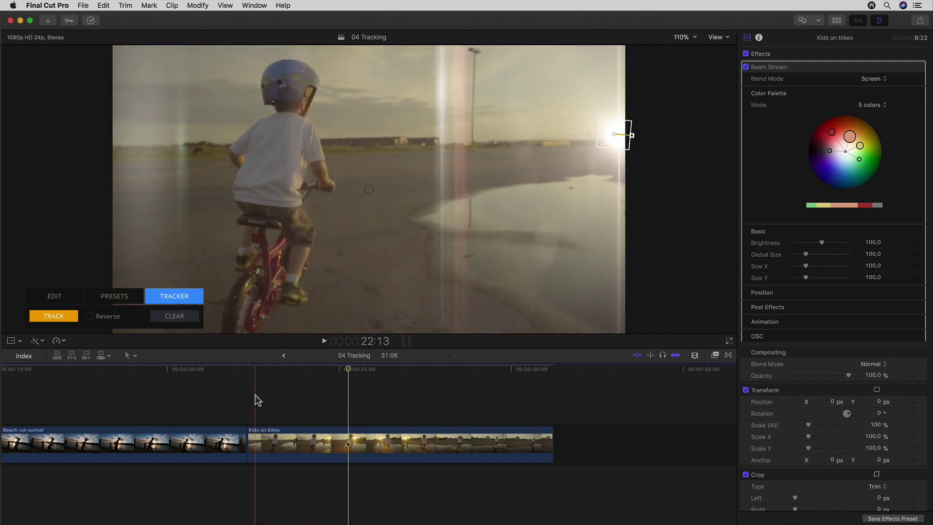
Step: Play back Kids on bikes to review the tracked flare, stopping at 29:01
left_click(326, 398)
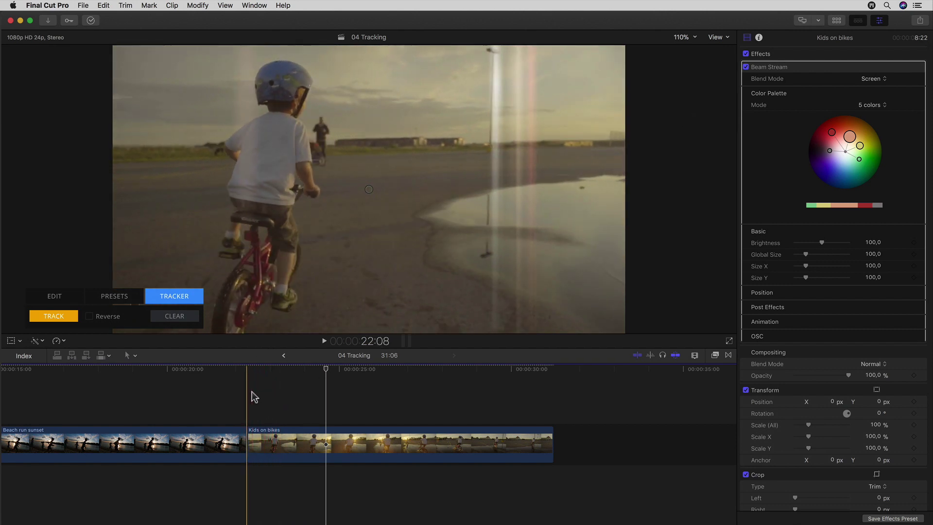
key("space")
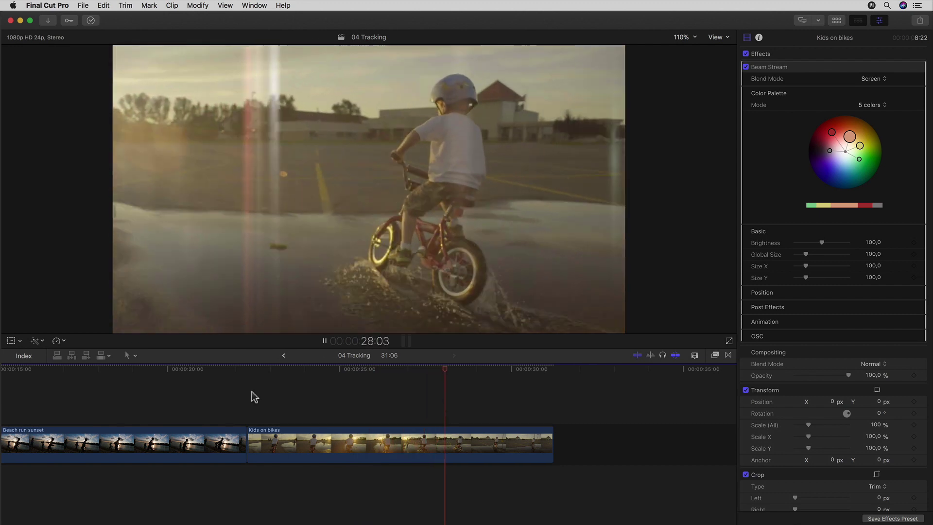
key("space")
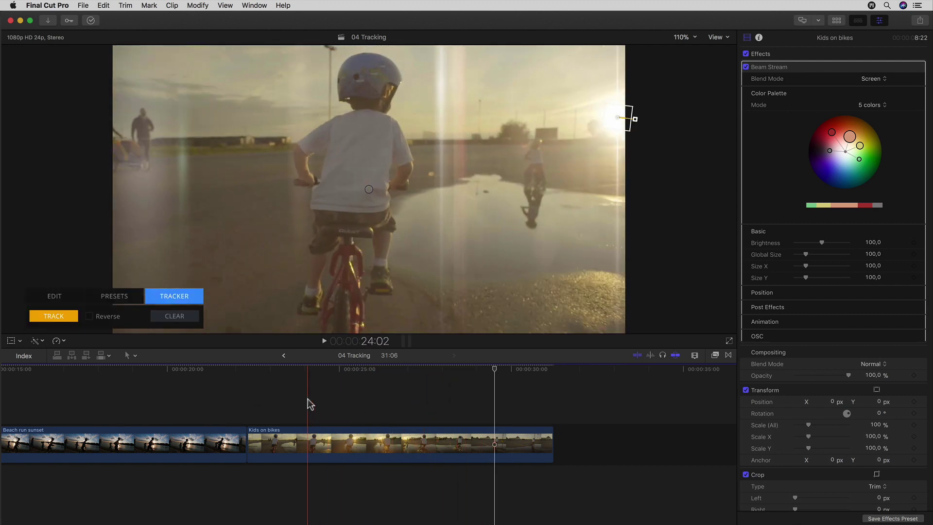
left_click(480, 403)
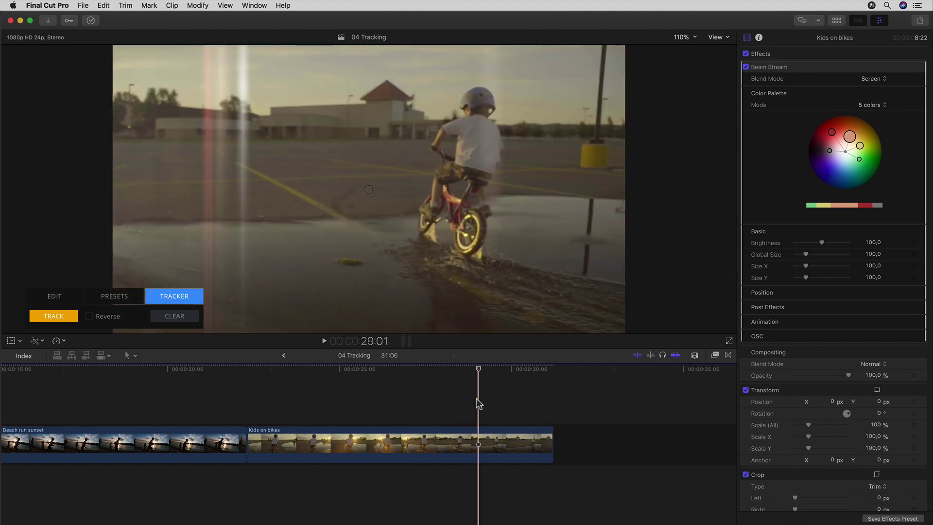
mouse_move(855, 342)
Step: Show Beam Stream's Animation section and expand Dynamic Animation, whose Mode is Off
left_click(908, 322)
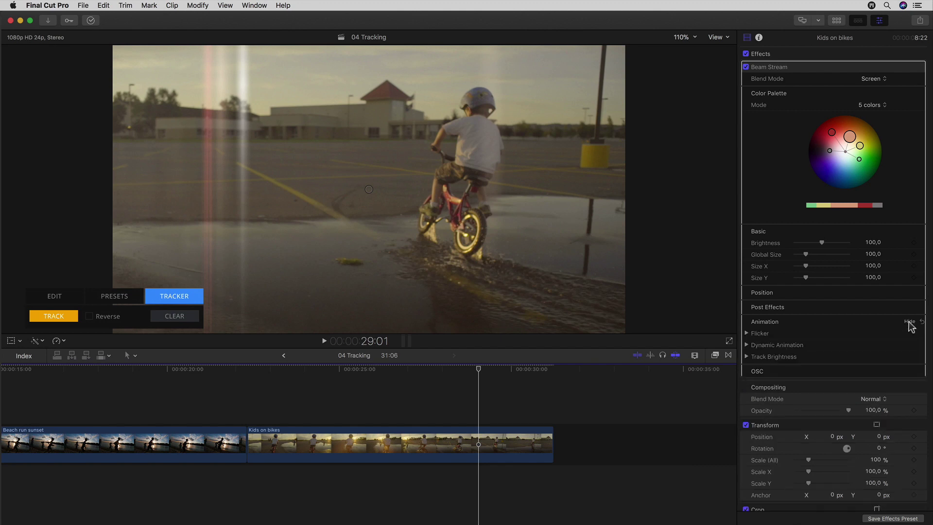
left_click(747, 344)
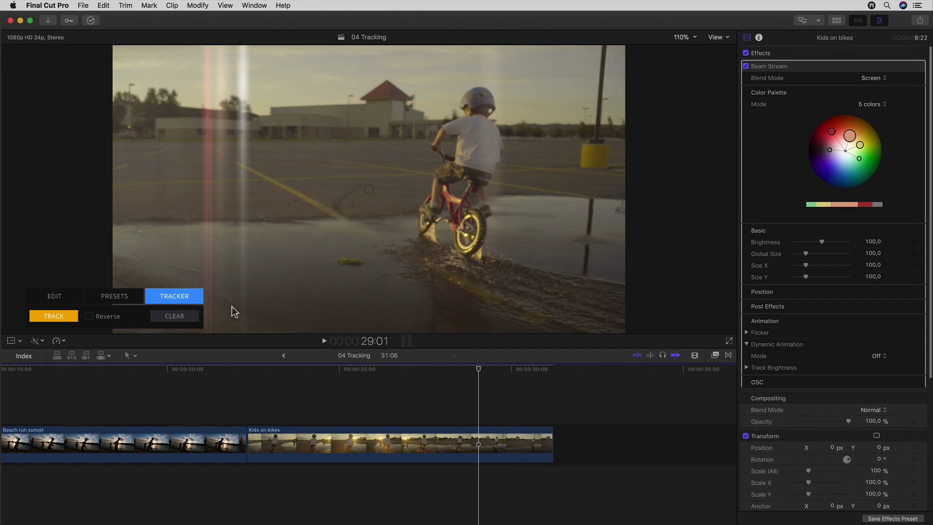
Step: Close the Tracker tab and set Dynamic Animation Mode to Off Screen
left_click(175, 298)
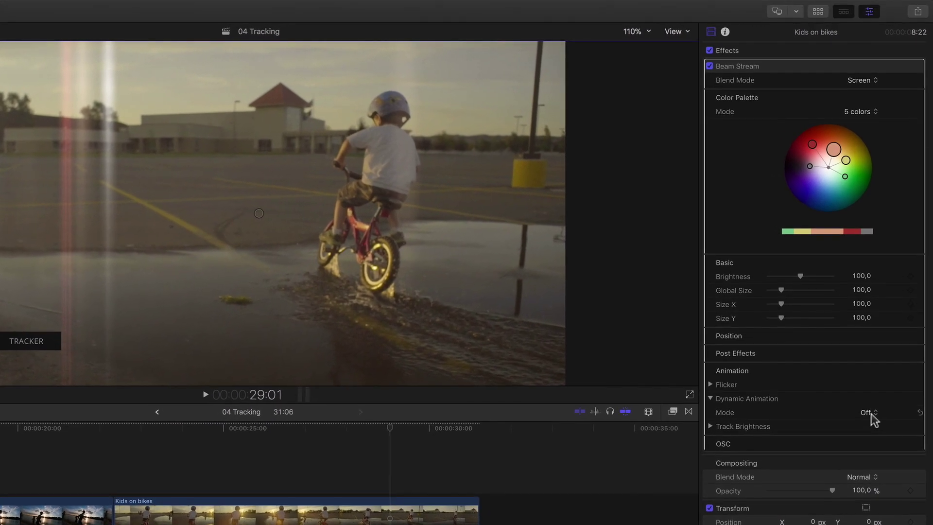
left_click(871, 414)
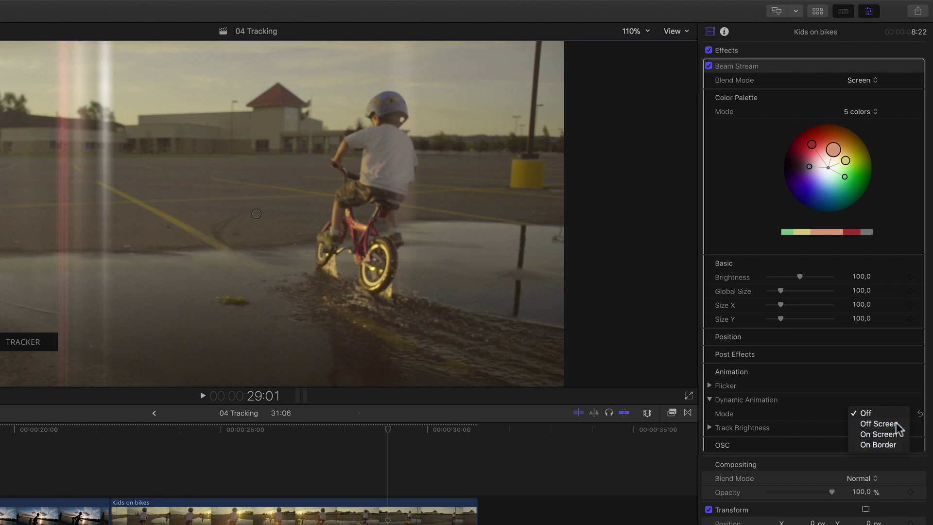
left_click(881, 423)
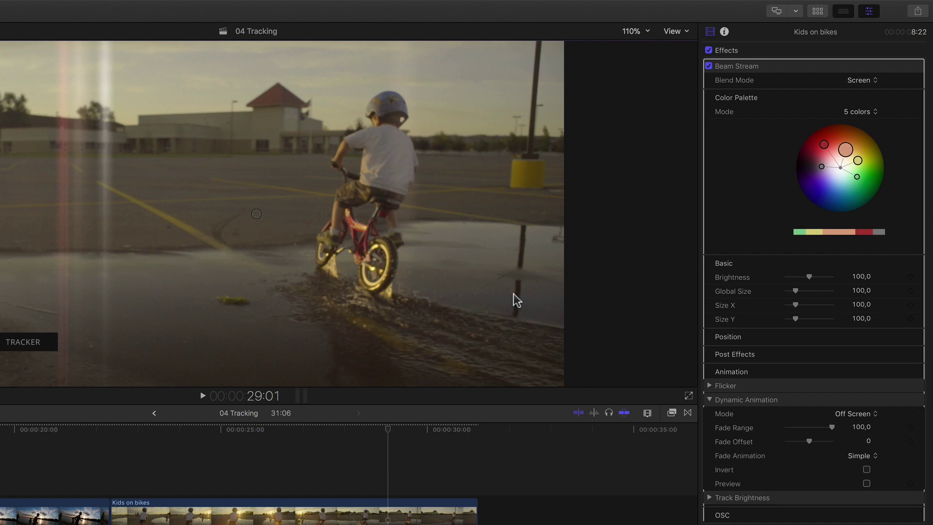
Step: Zoom the viewer out, enable Dynamic Animation Preview, and skim back to 23:04
key("super+minus")
key("super+minus")
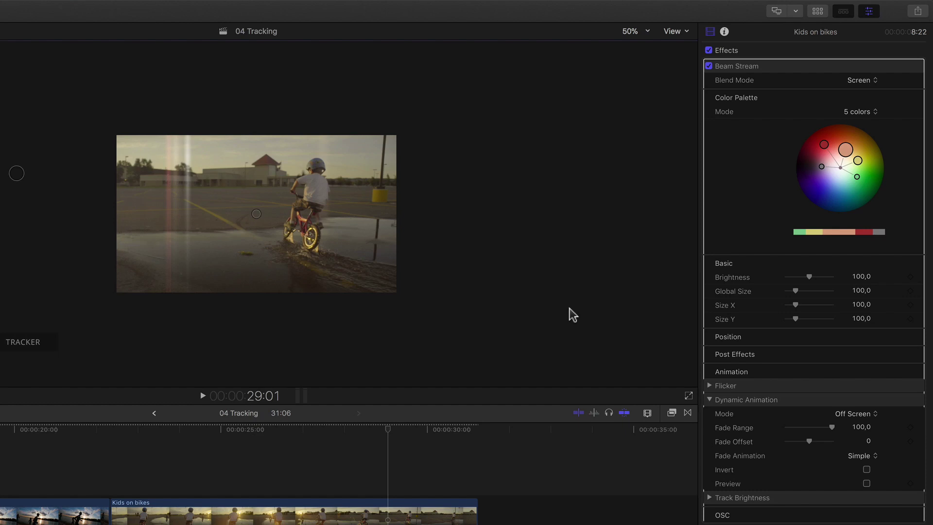
left_click(866, 483)
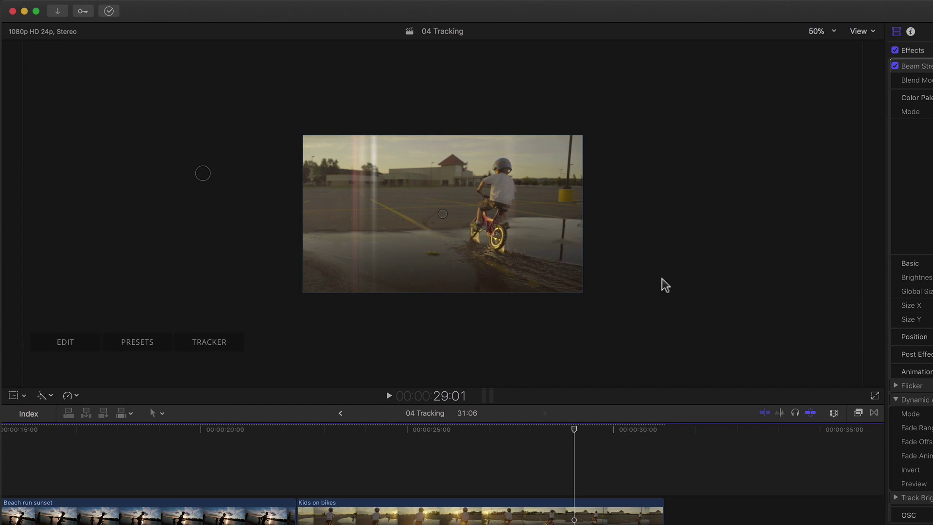
mouse_move(230, 215)
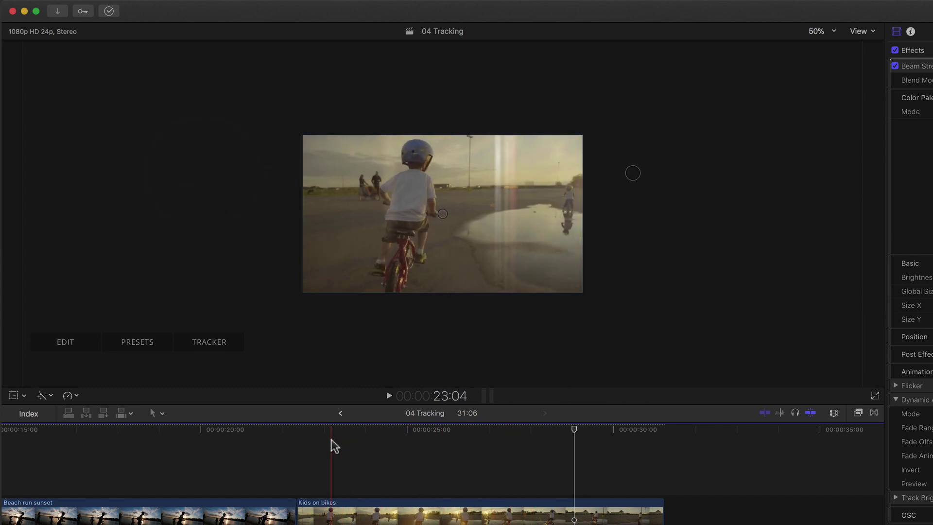
left_click(332, 443)
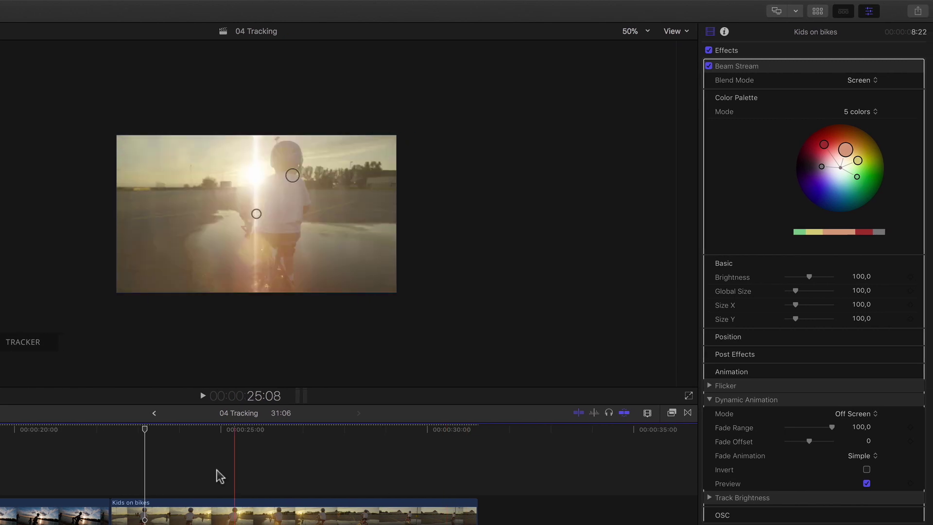
Step: At 22:17, pull the fade boundary in toward the frame and preview playback
left_click(140, 474)
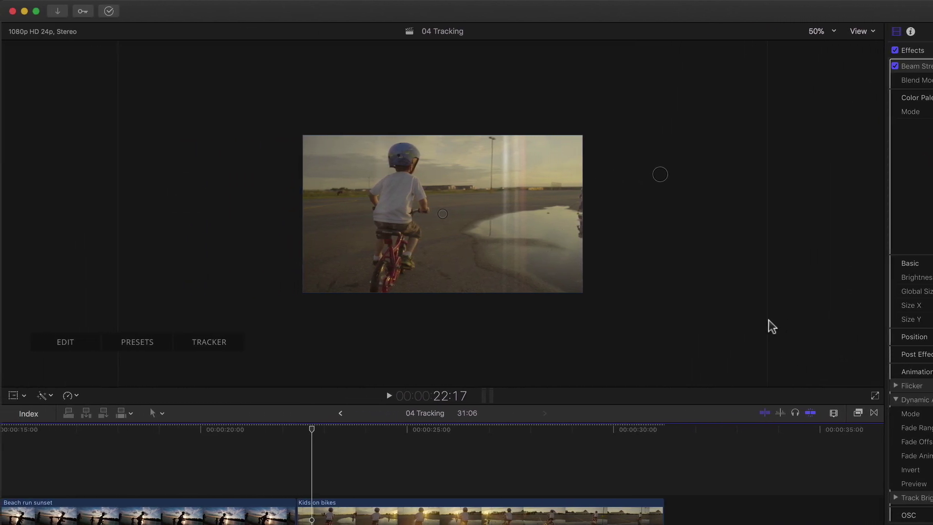
left_click_drag(771, 327, 677, 325)
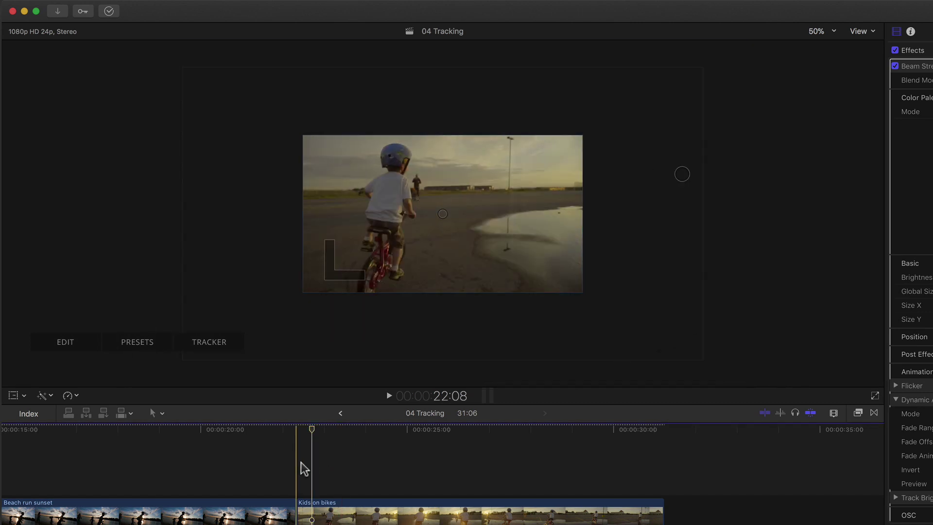
left_click_drag(709, 307, 657, 312)
key("space")
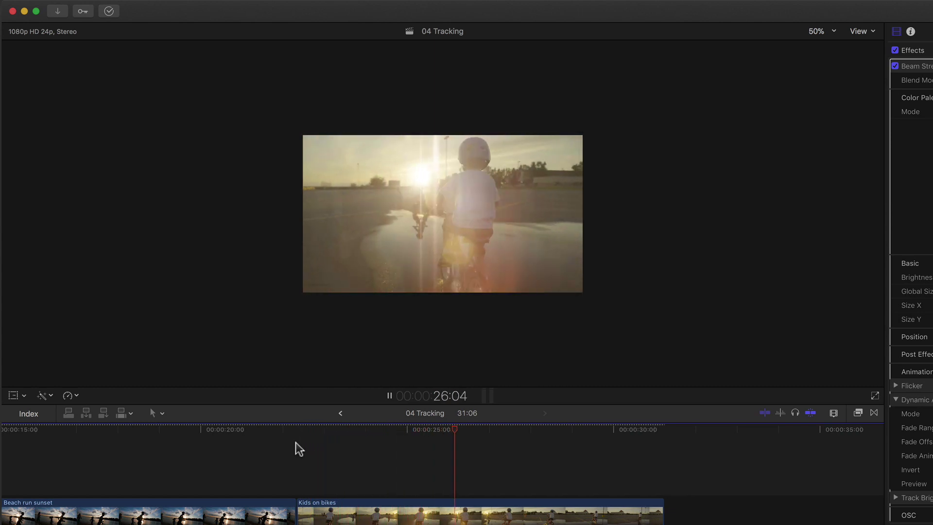
key("space")
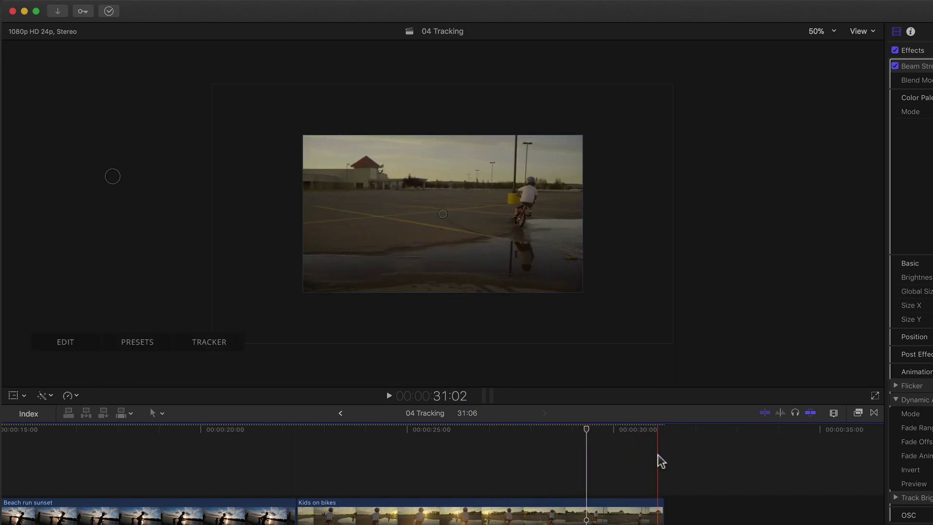
Step: Widen the fade boundary outward around the frame and play from about 22 seconds
left_click_drag(211, 225, 121, 223)
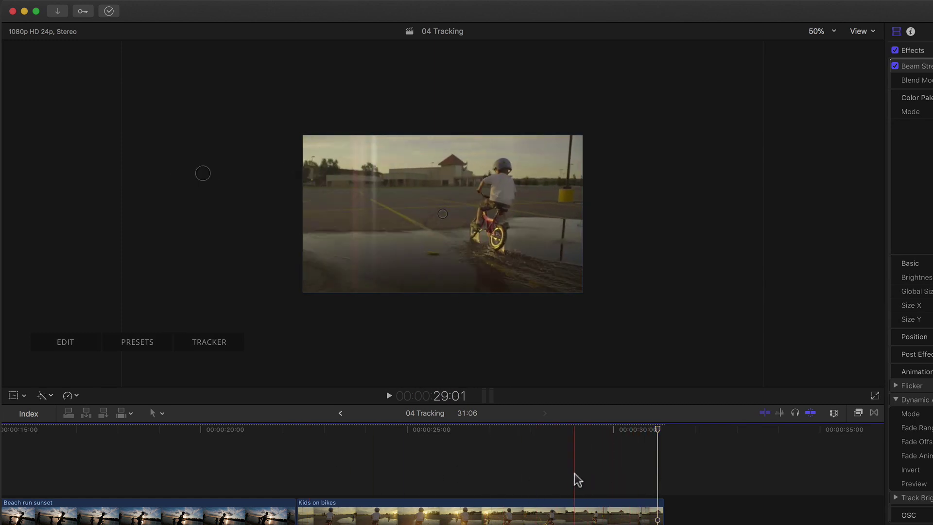
left_click_drag(574, 304, 543, 282)
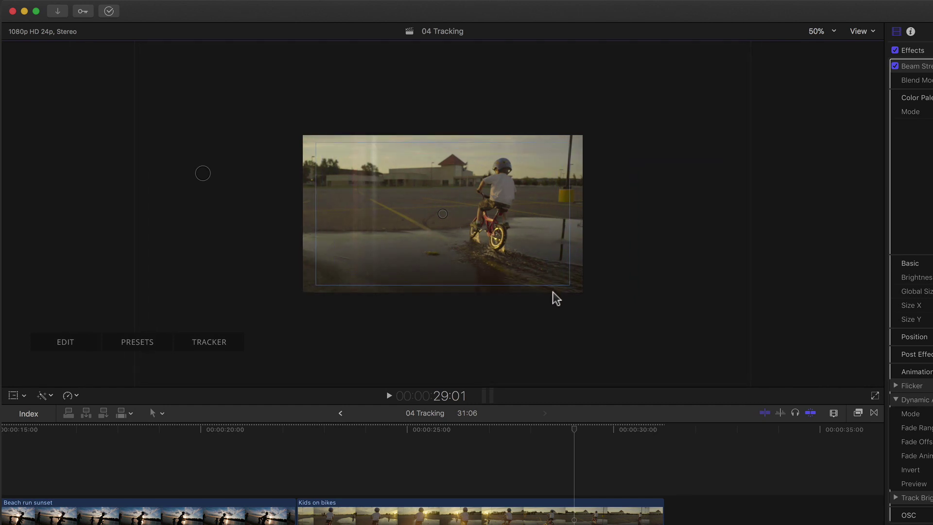
left_click_drag(556, 298, 560, 304)
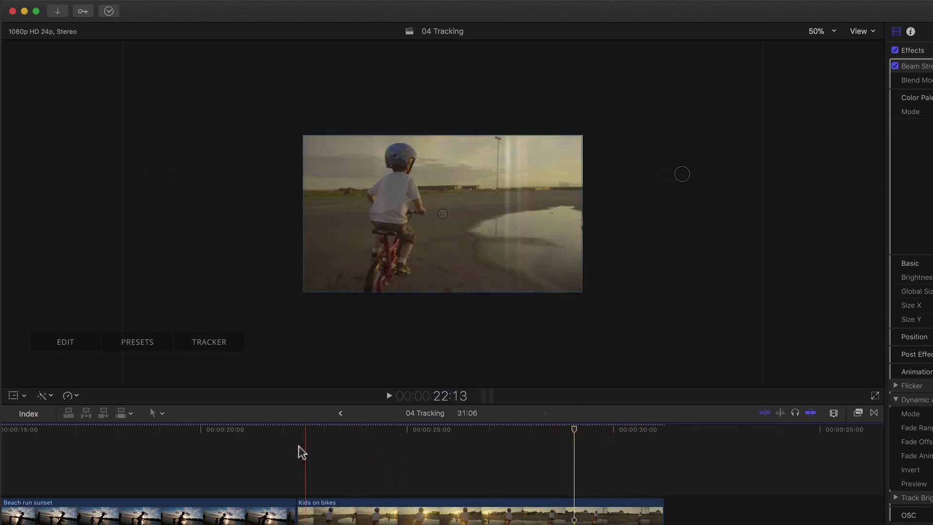
key("space")
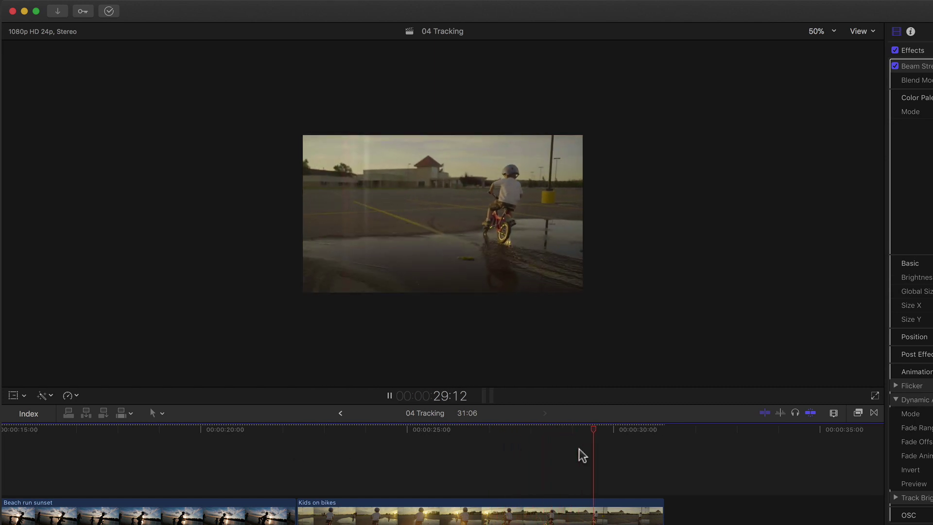
Step: Set Fade Animation to Boost with Boost Amount 286 and replay the clip to preview
key("space")
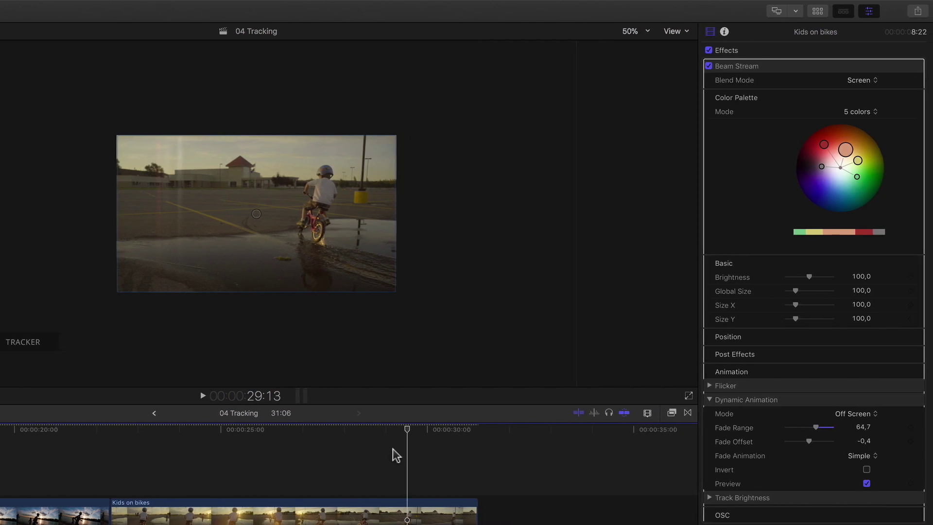
left_click(875, 456)
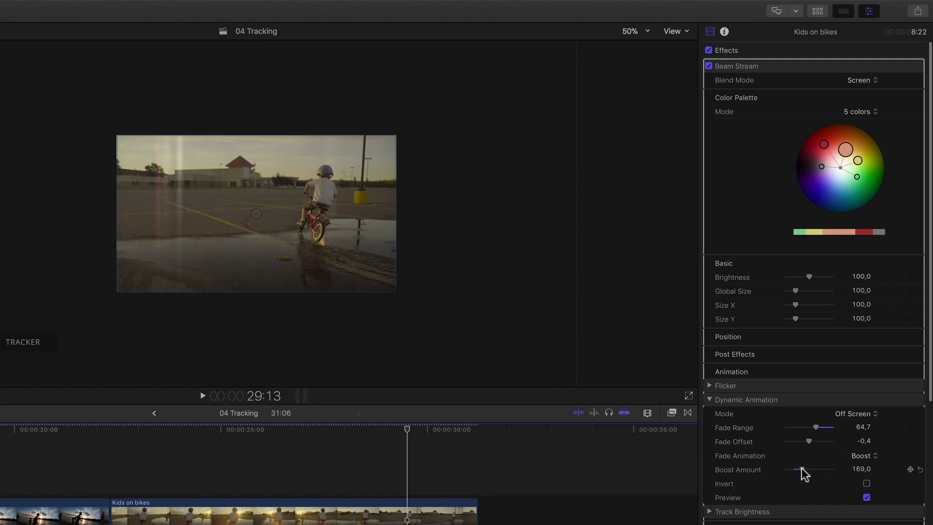
left_click_drag(801, 469, 811, 469)
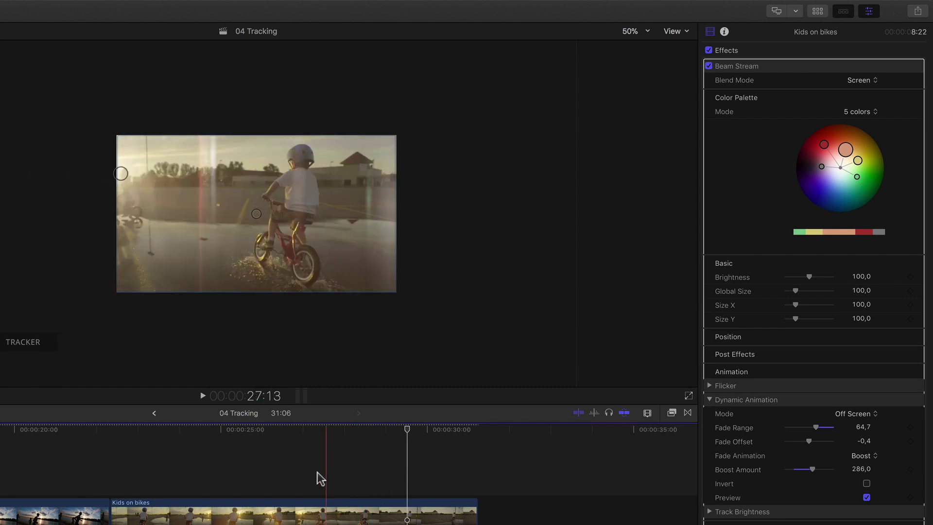
key("space")
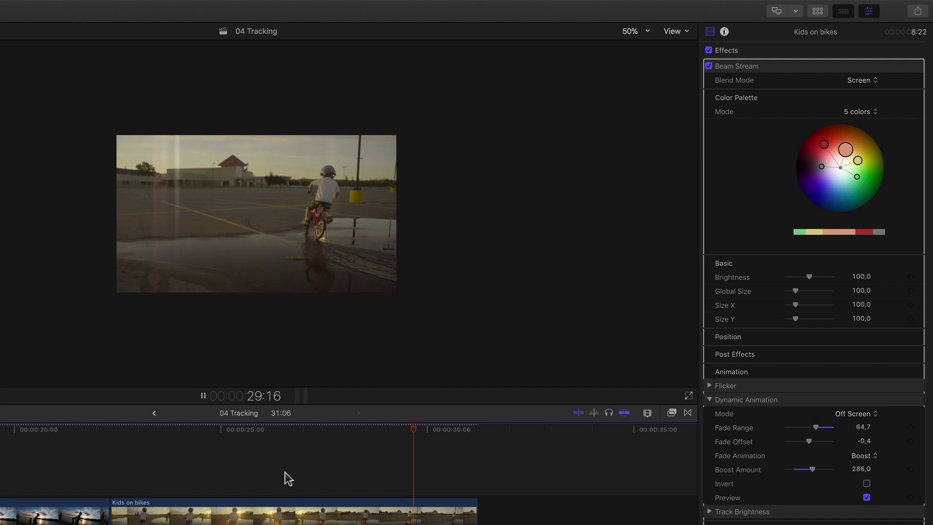
key("space")
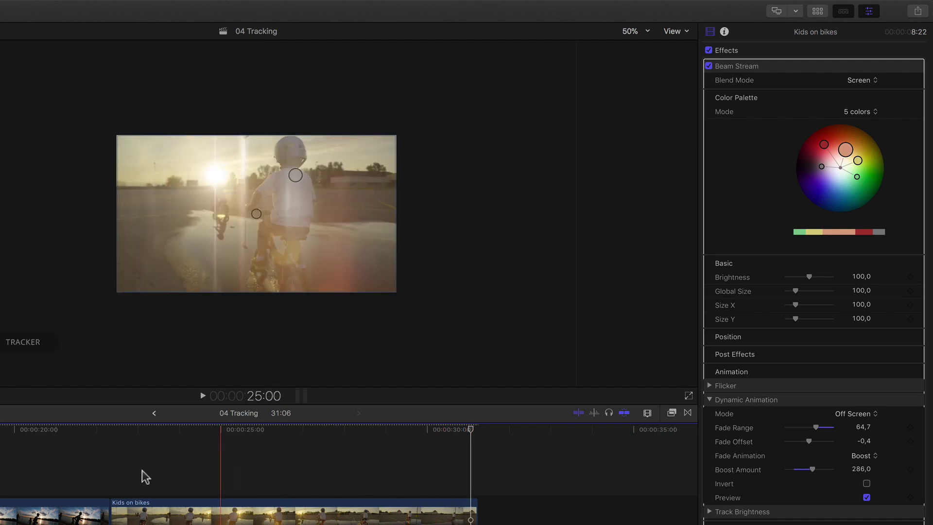
key("space")
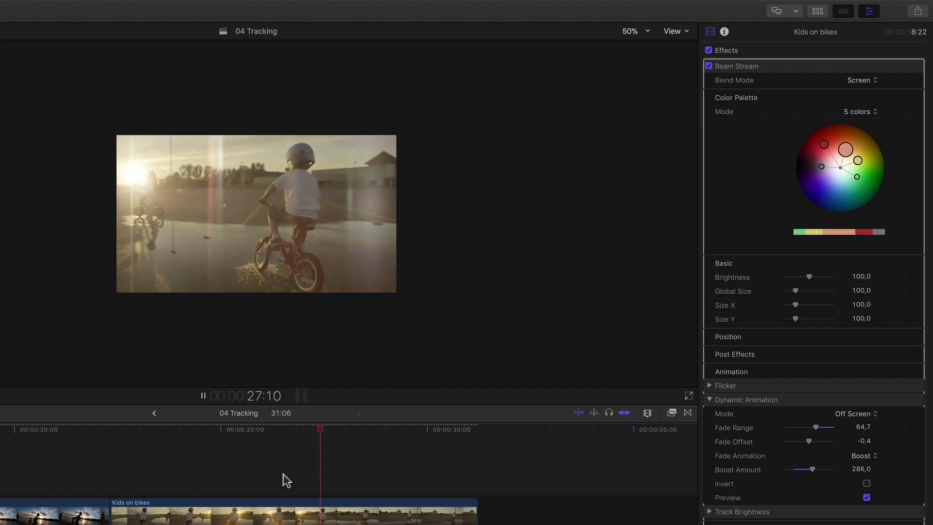
Step: Switch Fade Animation to Noisy with Noise Amount 327 and Noise Speed 164, then preview playback
key("space")
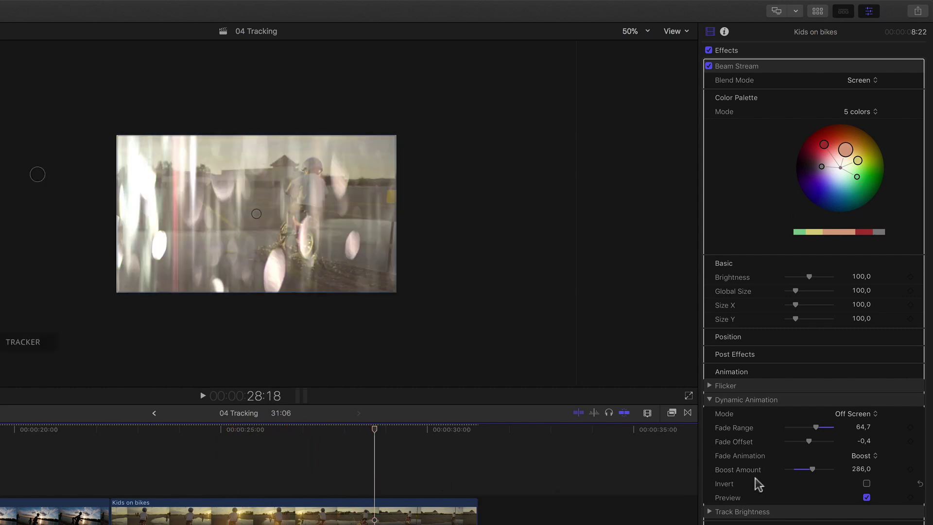
left_click(863, 459)
left_click(863, 469)
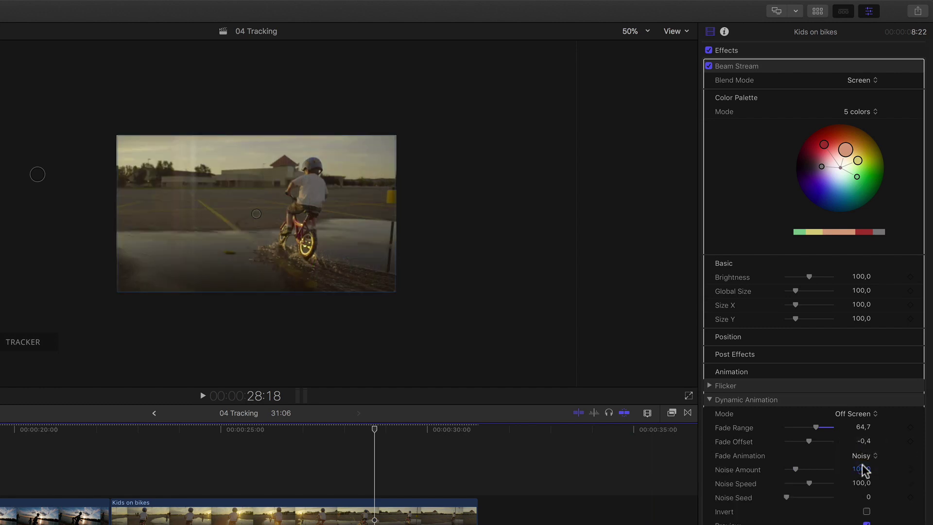
left_click_drag(807, 468, 817, 468)
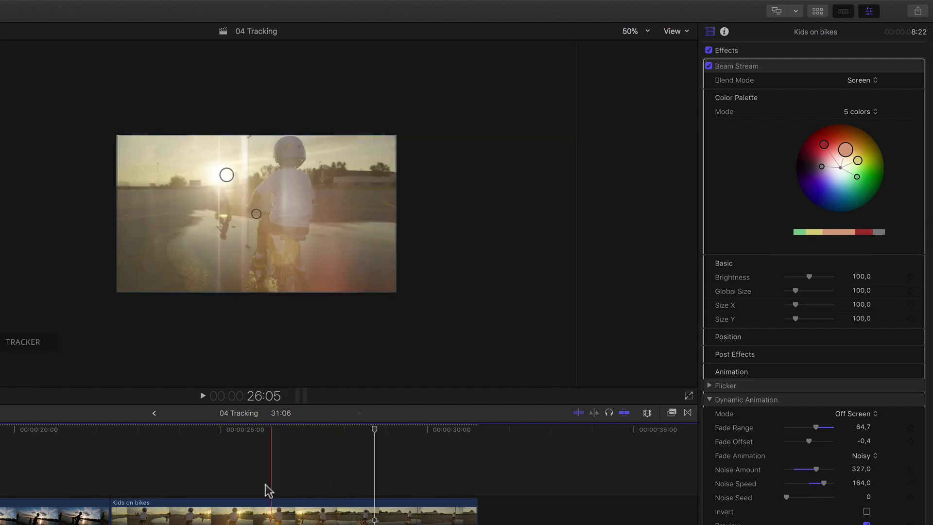
key("space")
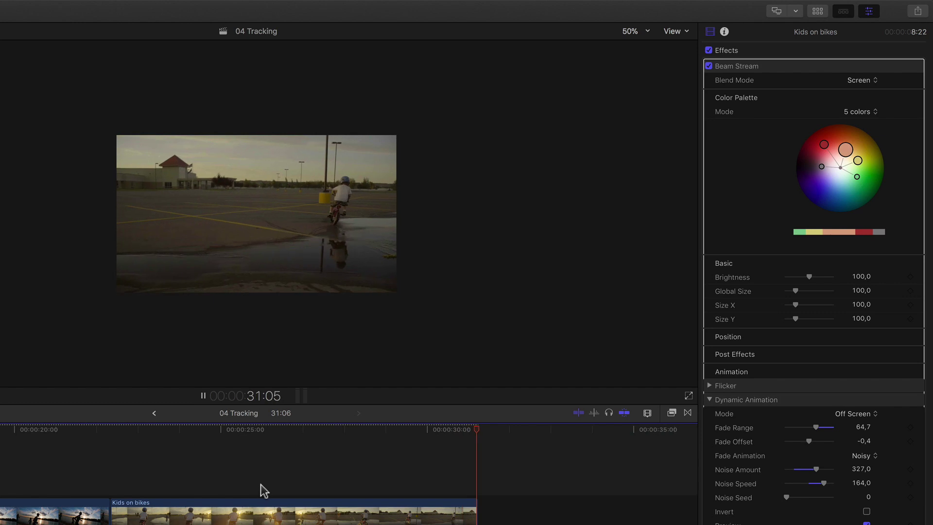
left_click(116, 480)
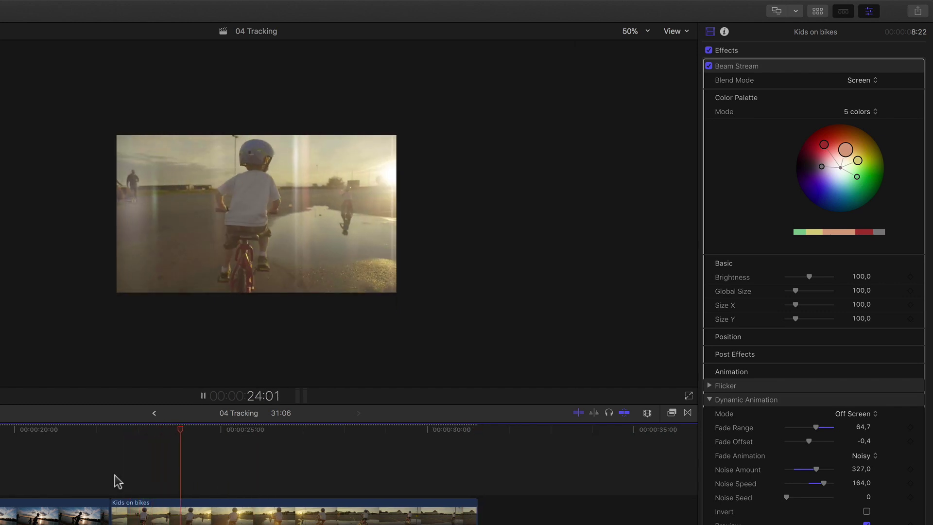
key("space")
key("space")
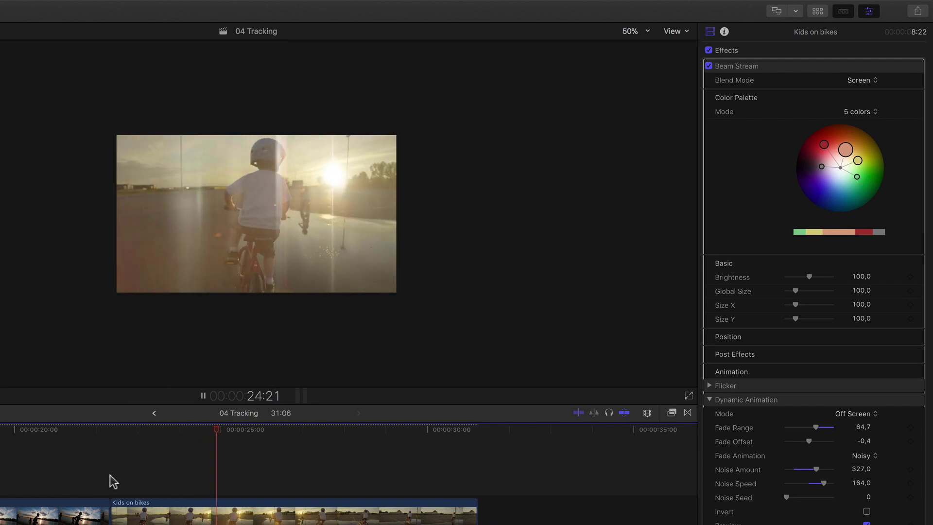
Step: Pause playback near 25 seconds and try On Screen mode with Fade Offset 29
key("space")
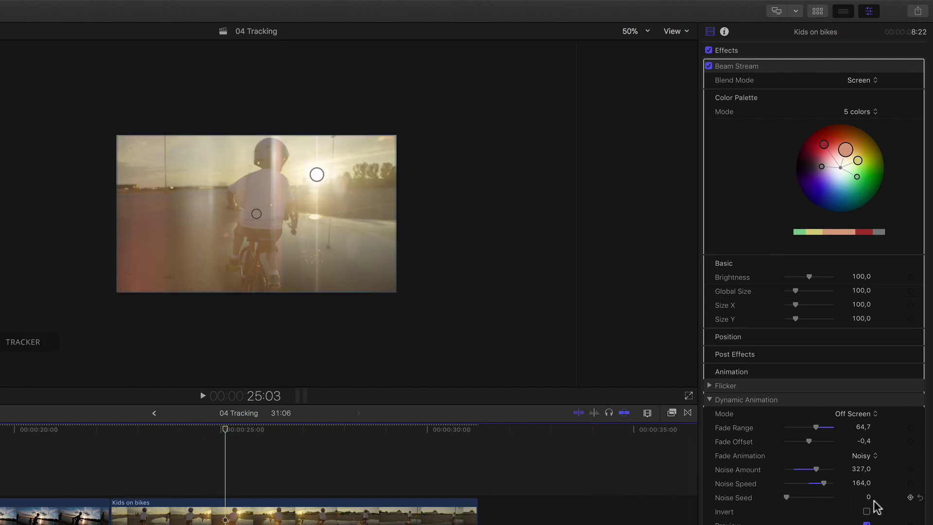
left_click(859, 417)
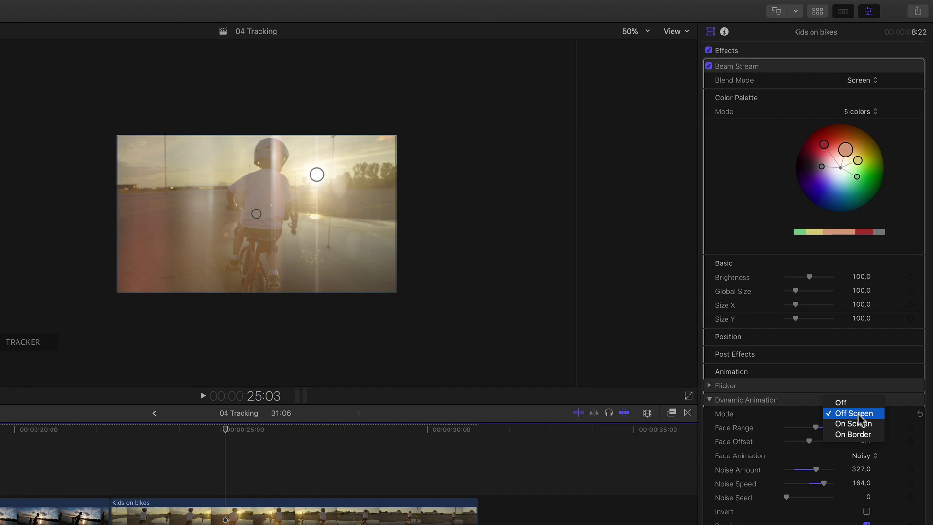
left_click(859, 424)
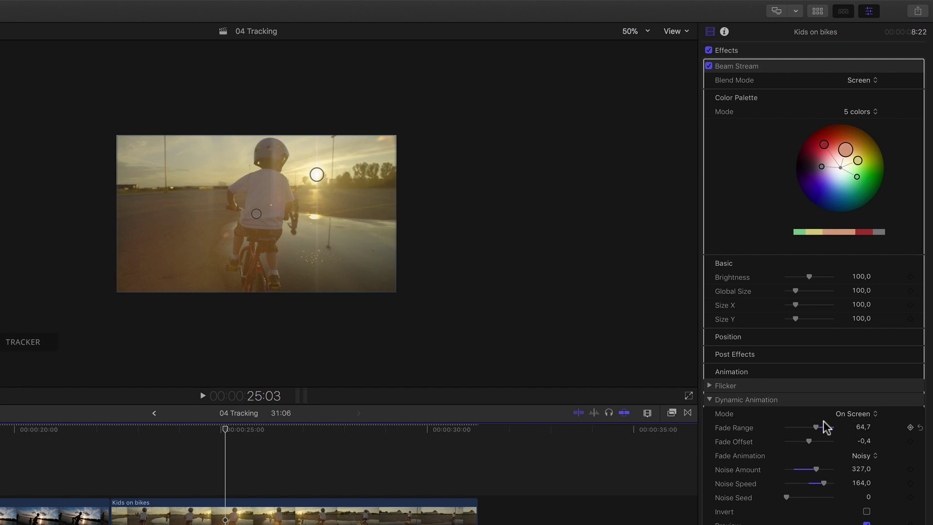
left_click_drag(818, 439, 822, 440)
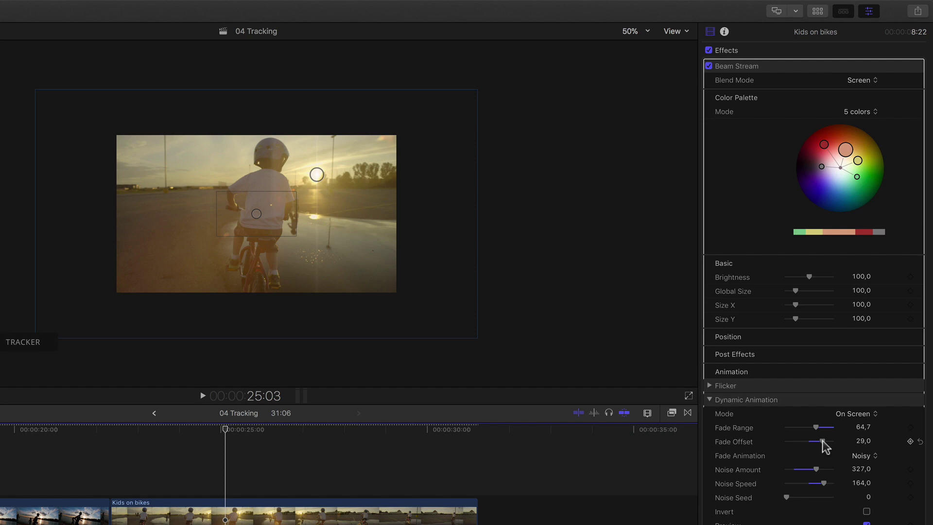
Step: Switch the Beam Stream's Dynamic Animation mode to On Border and set Fade Offset to 25
left_click(861, 415)
left_click(858, 424)
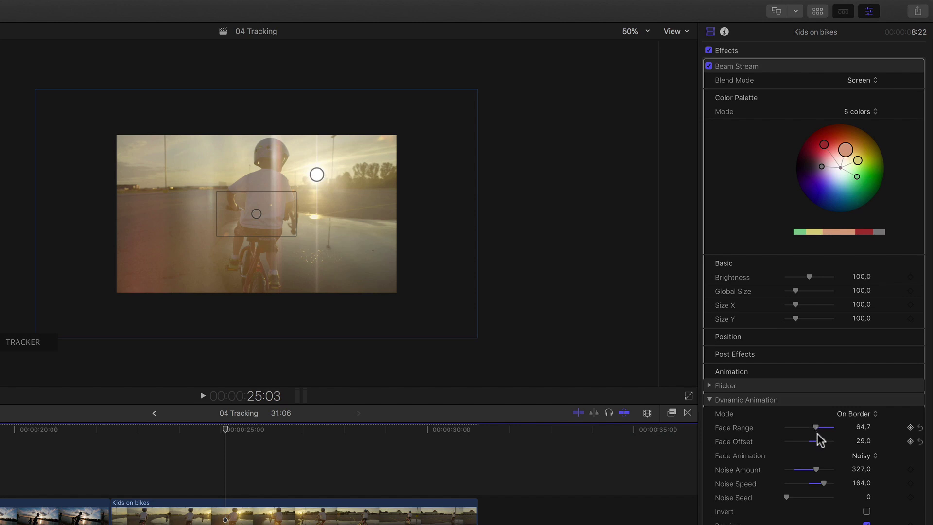
mouse_move(826, 445)
left_mouse_down()
mouse_move(810, 446)
mouse_move(822, 438)
left_mouse_up()
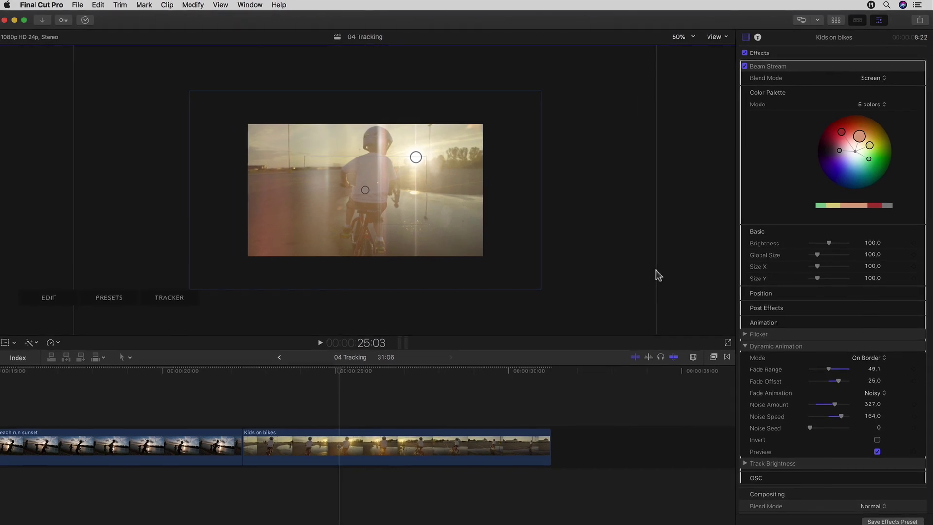
Step: Shrink the fade-range boundary in the viewer so Fade Range reads 15.9
left_click_drag(635, 268, 555, 267)
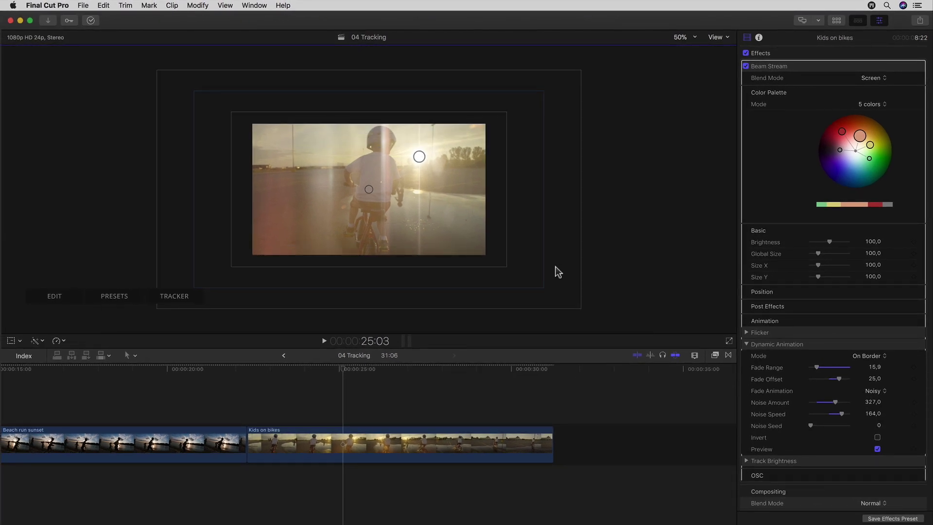